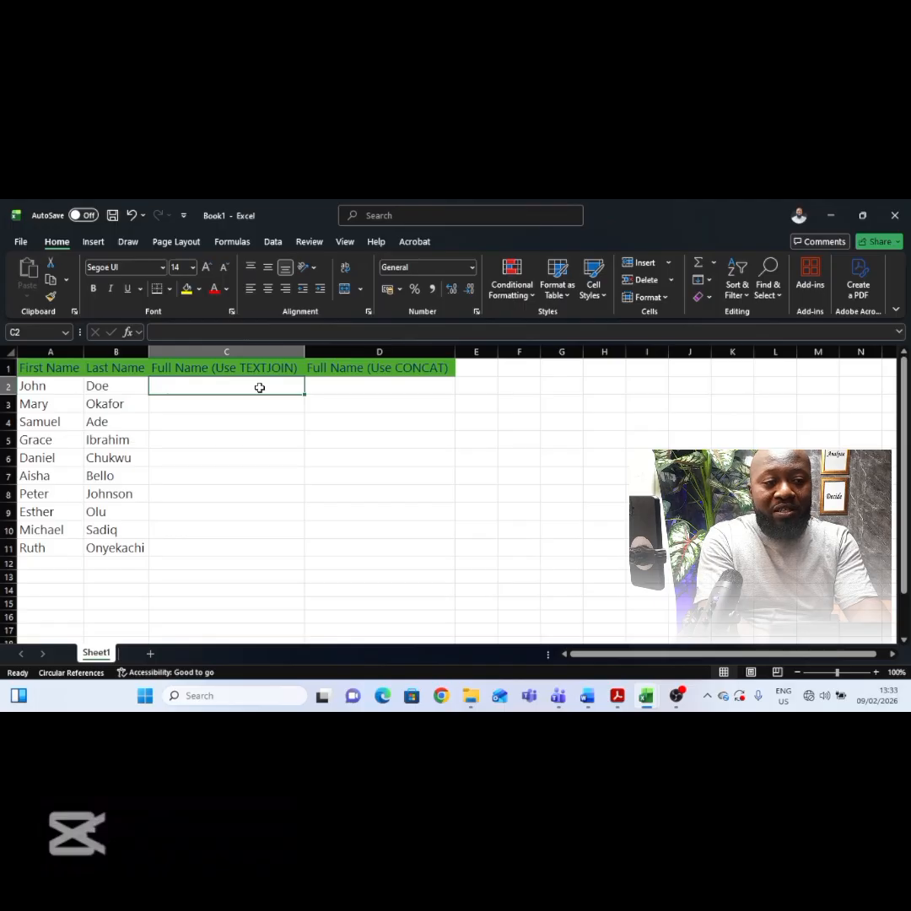
Step: Enter =TEXTJOIN(" ",TRUE,A2,B2) in C2 to combine the first and last name with a space
{"action": "type", "text": "=tex"}
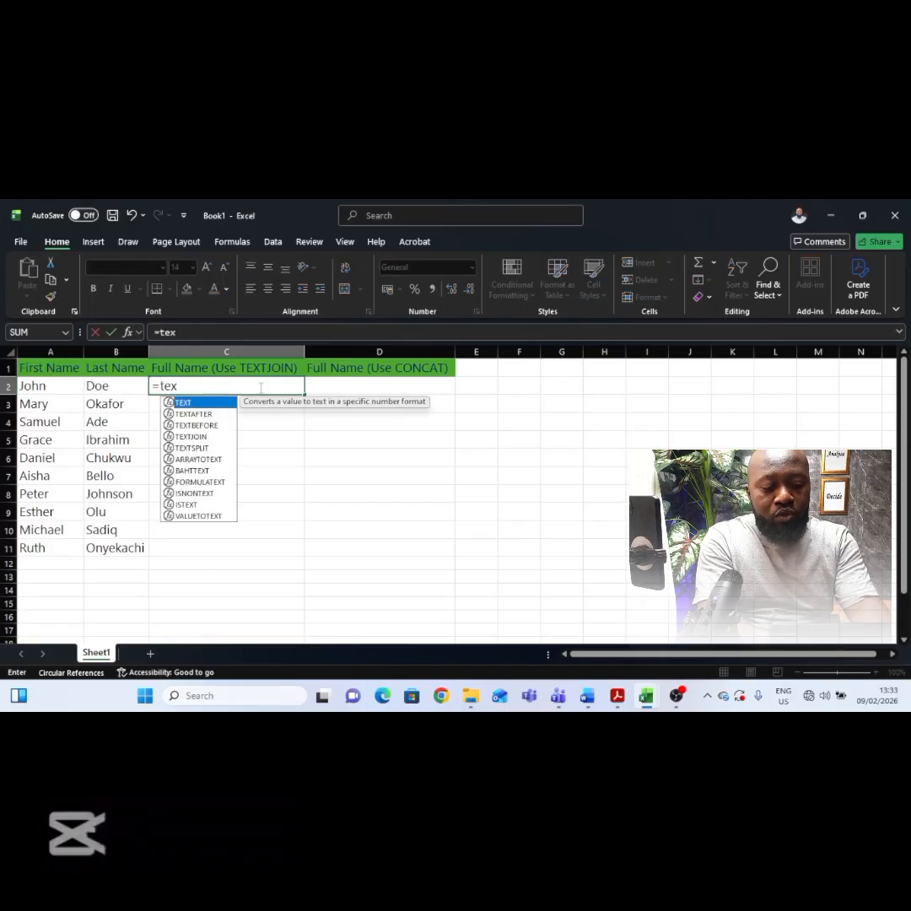
{"action": "type", "text": "tjoin"}
{"action": "key", "text": "Tab"}
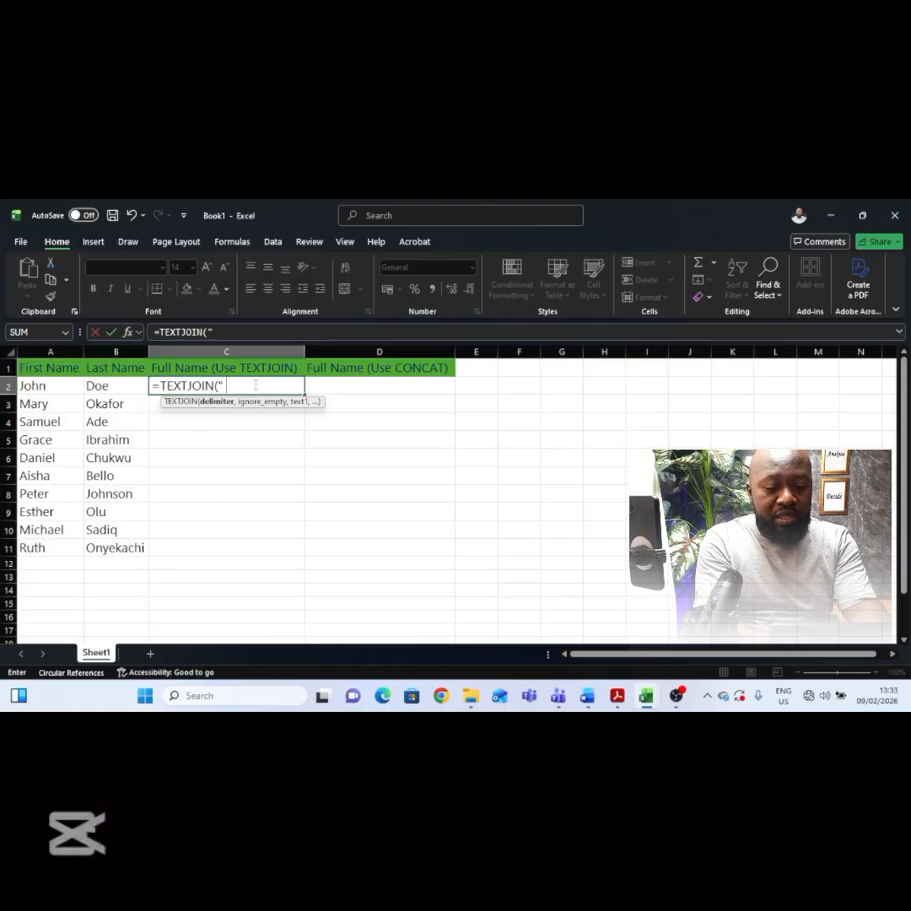
{"action": "type", "text": ","}
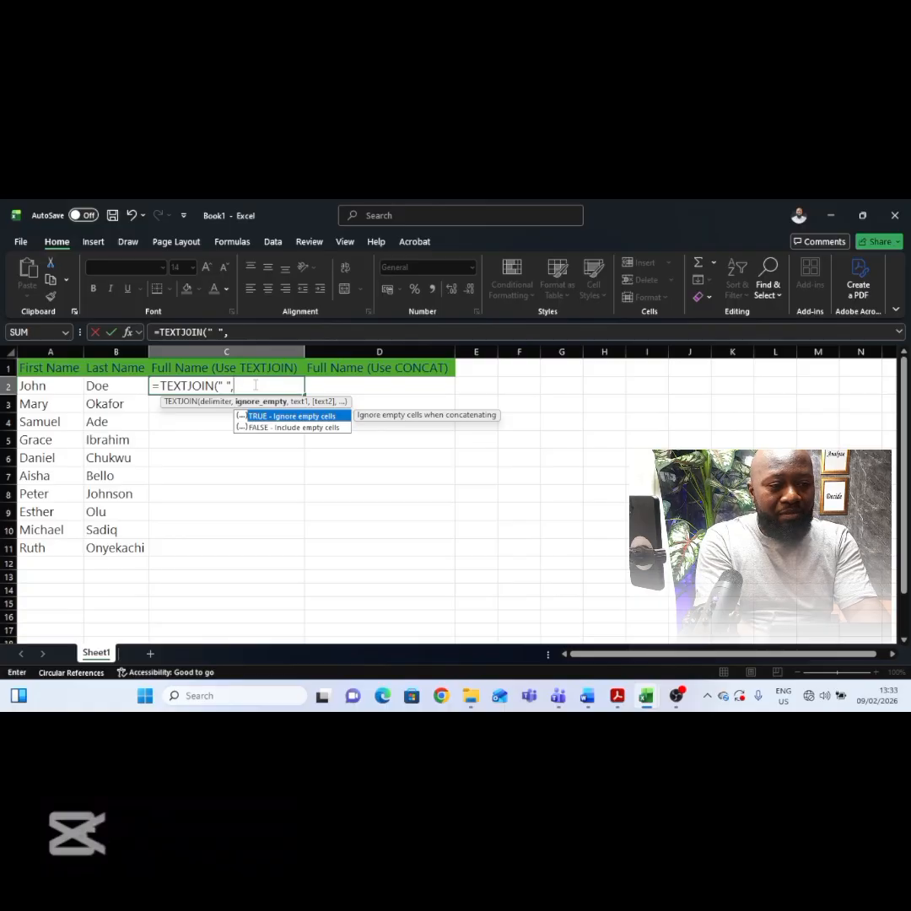
{"action": "double_click", "coordinate": [286, 416]}
{"action": "type", "text": ","}
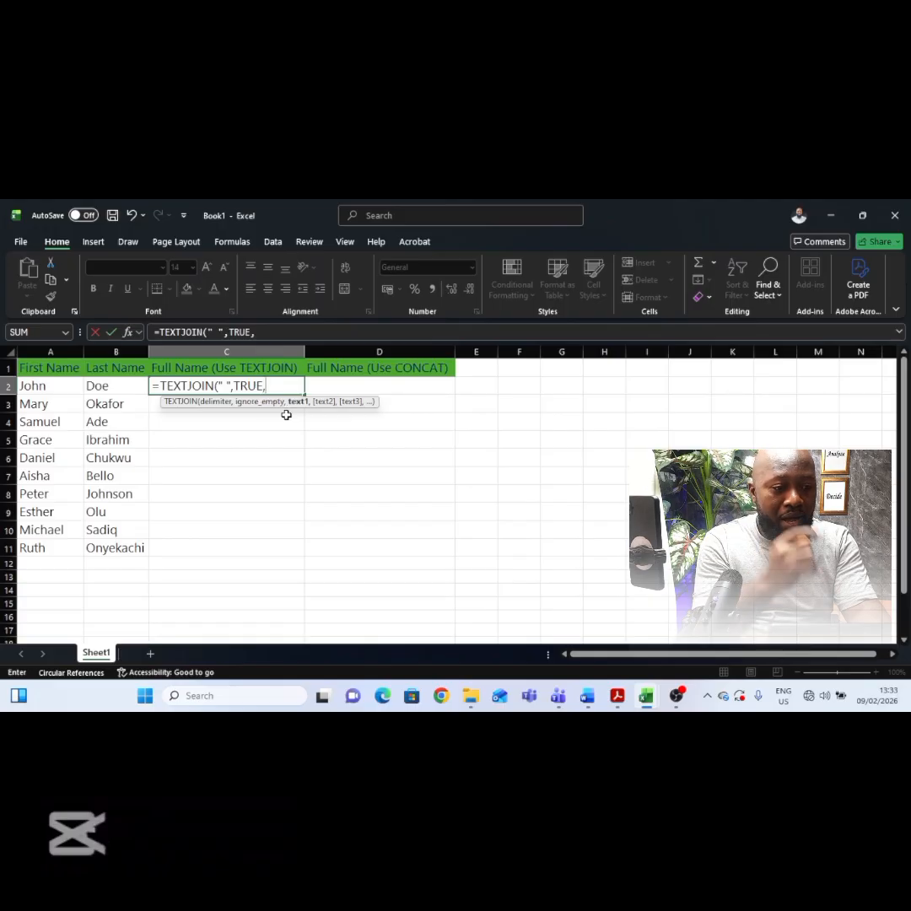
{"action": "left_click", "coordinate": [34, 387]}
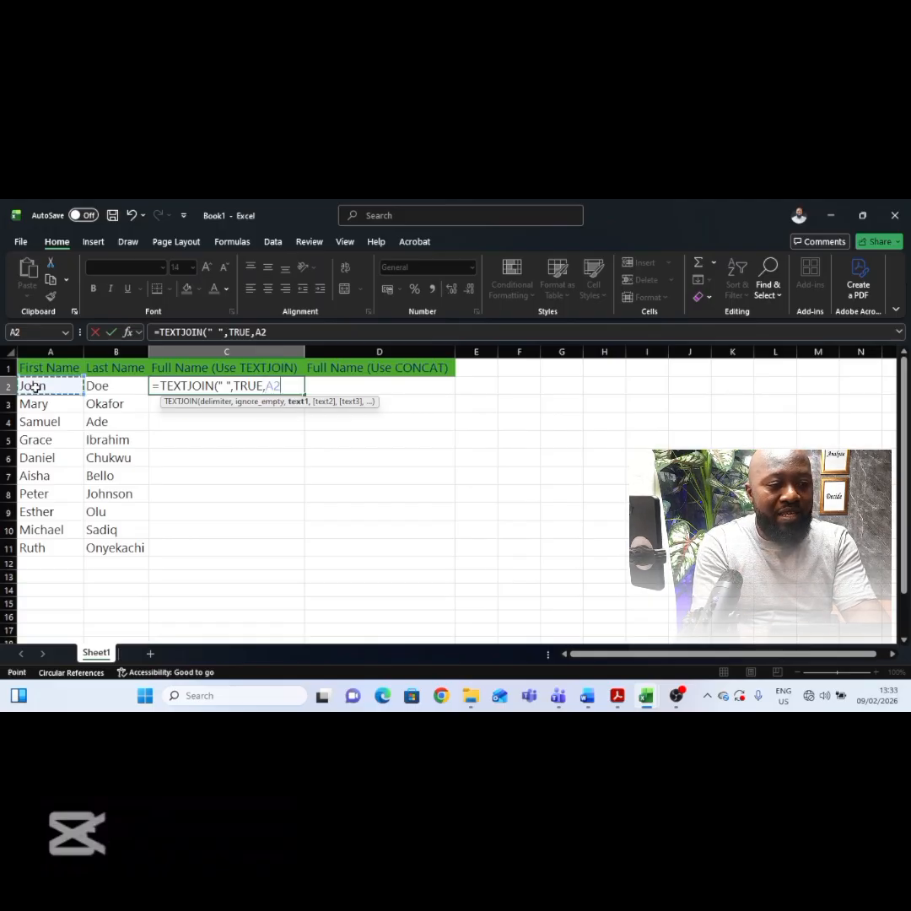
{"action": "type", "text": ","}
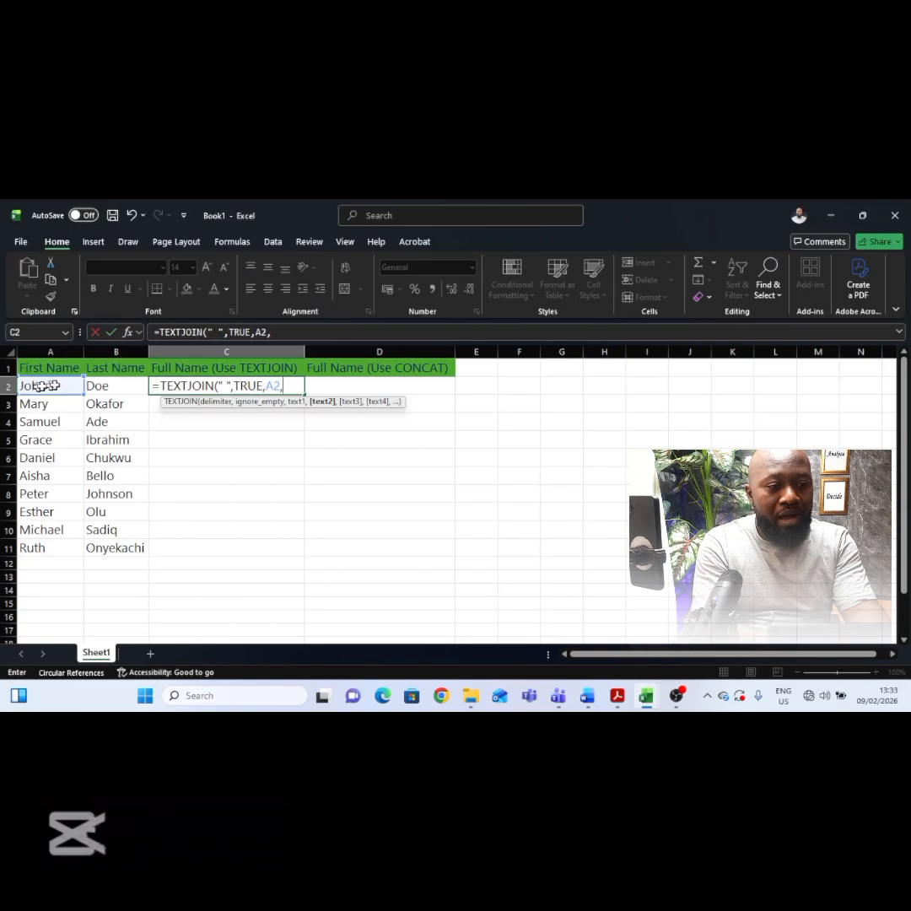
{"action": "left_click", "coordinate": [100, 386]}
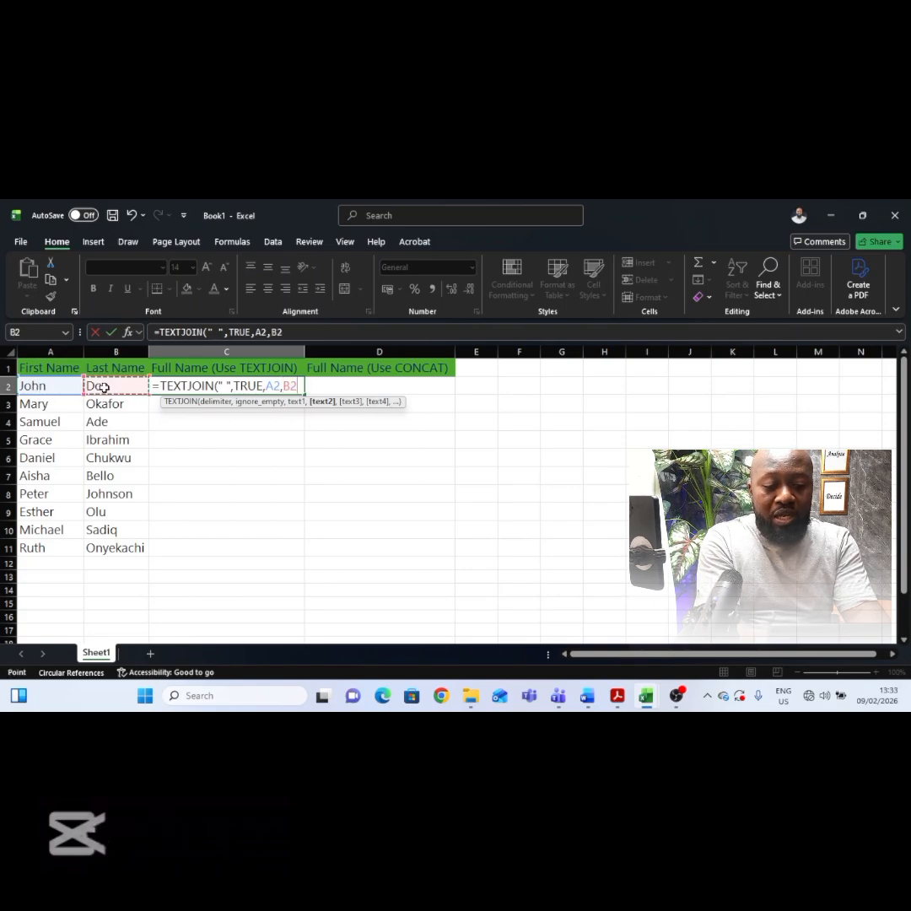
{"action": "type", "text": ")"}
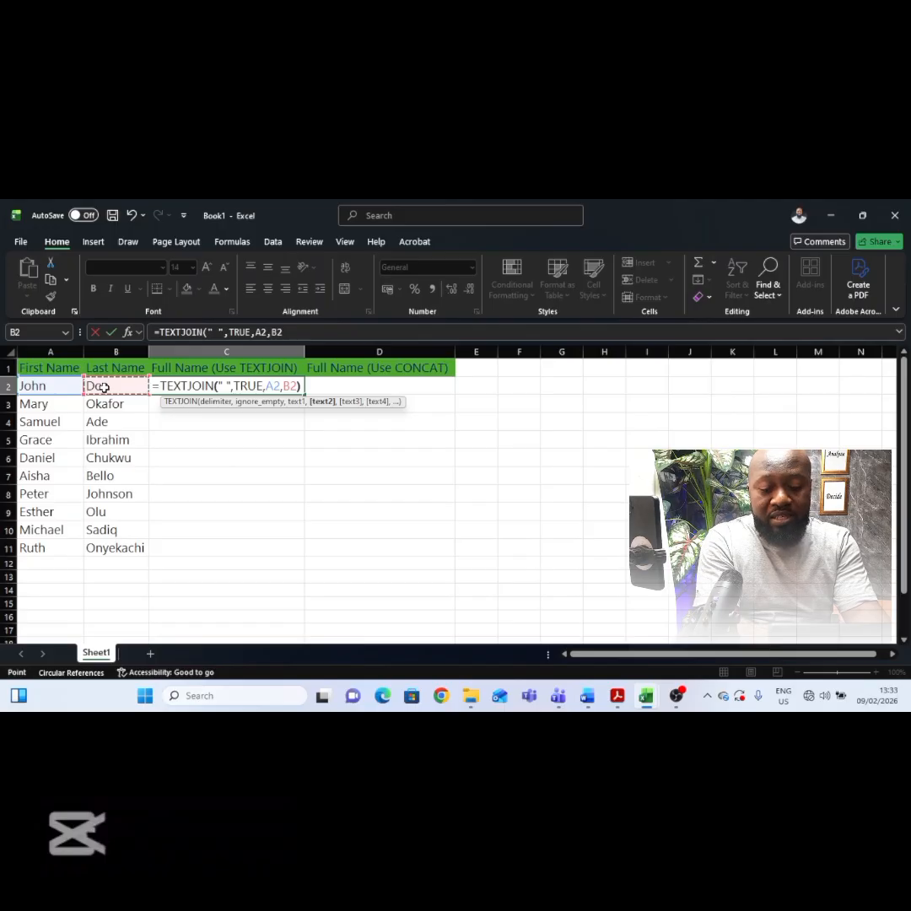
{"action": "key", "text": "Return"}
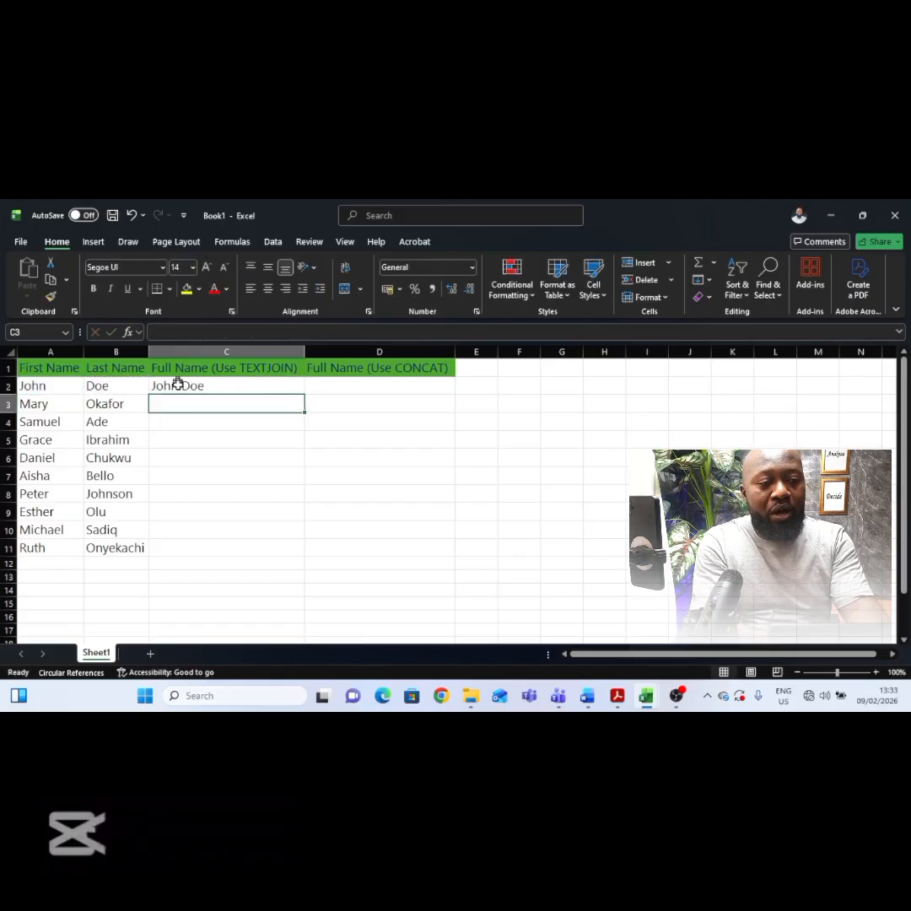
{"action": "left_click", "coordinate": [293, 386]}
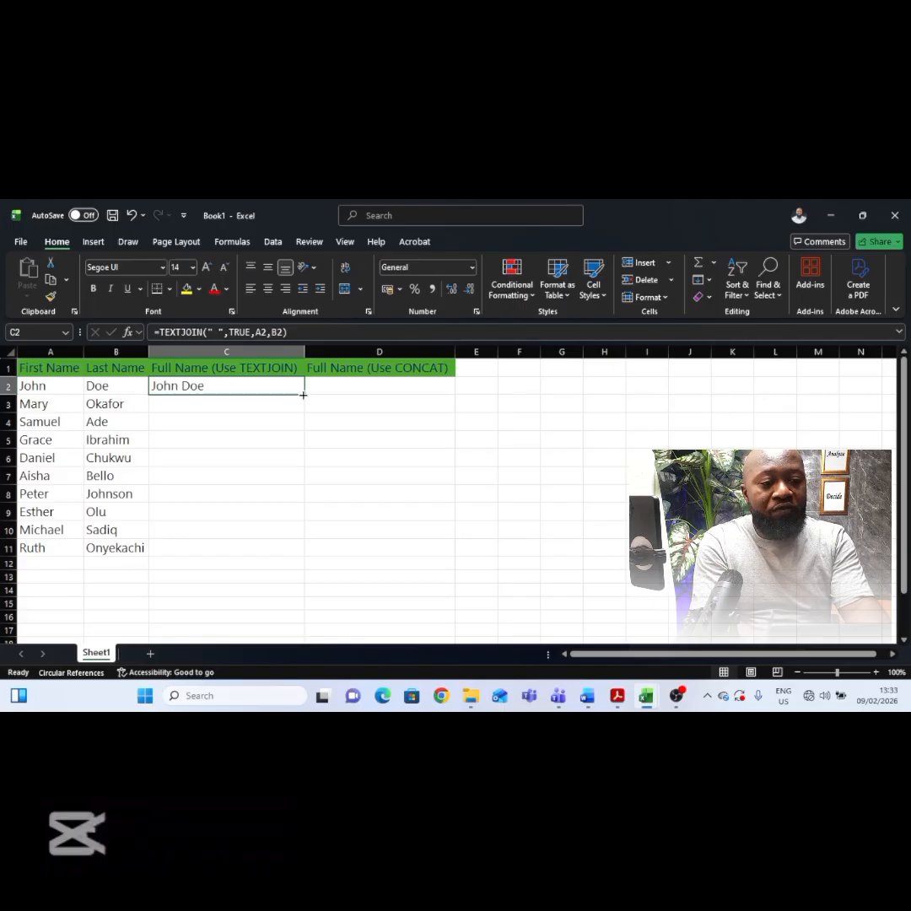
Step: Enter =TEXTJOIN("-",TRUE,A3,B3) in C3 to combine the names with a hyphen
{"action": "left_click", "coordinate": [274, 407]}
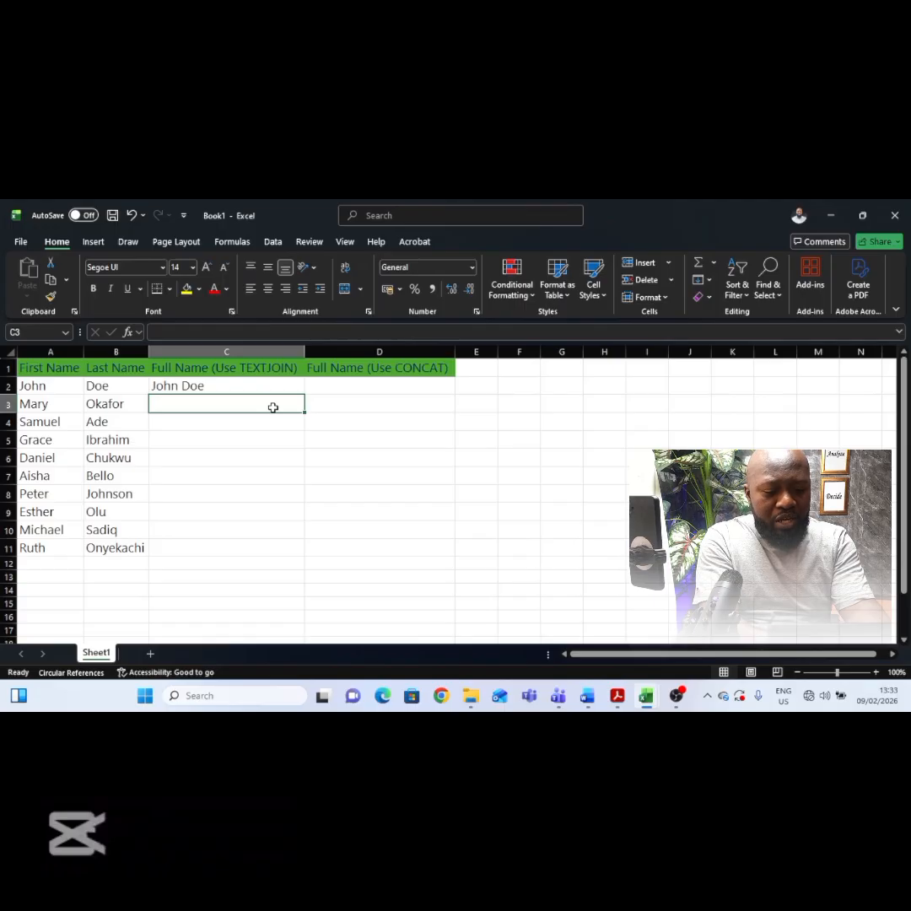
{"action": "type", "text": "=te"}
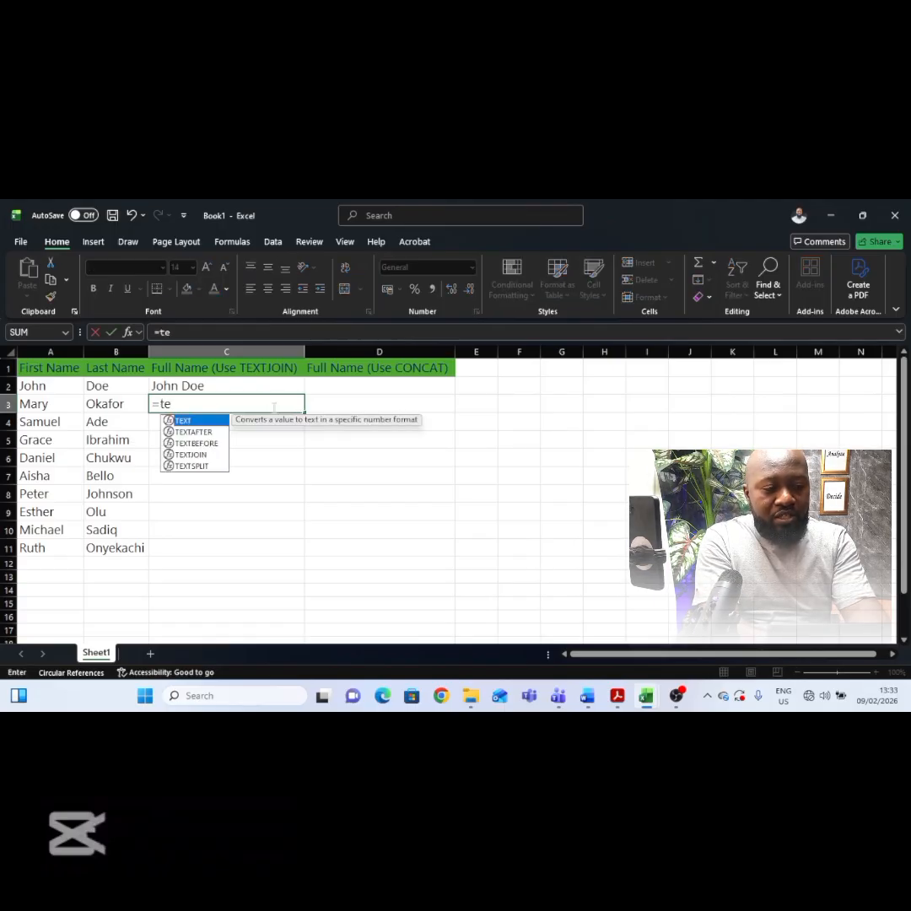
{"action": "type", "text": "xt"}
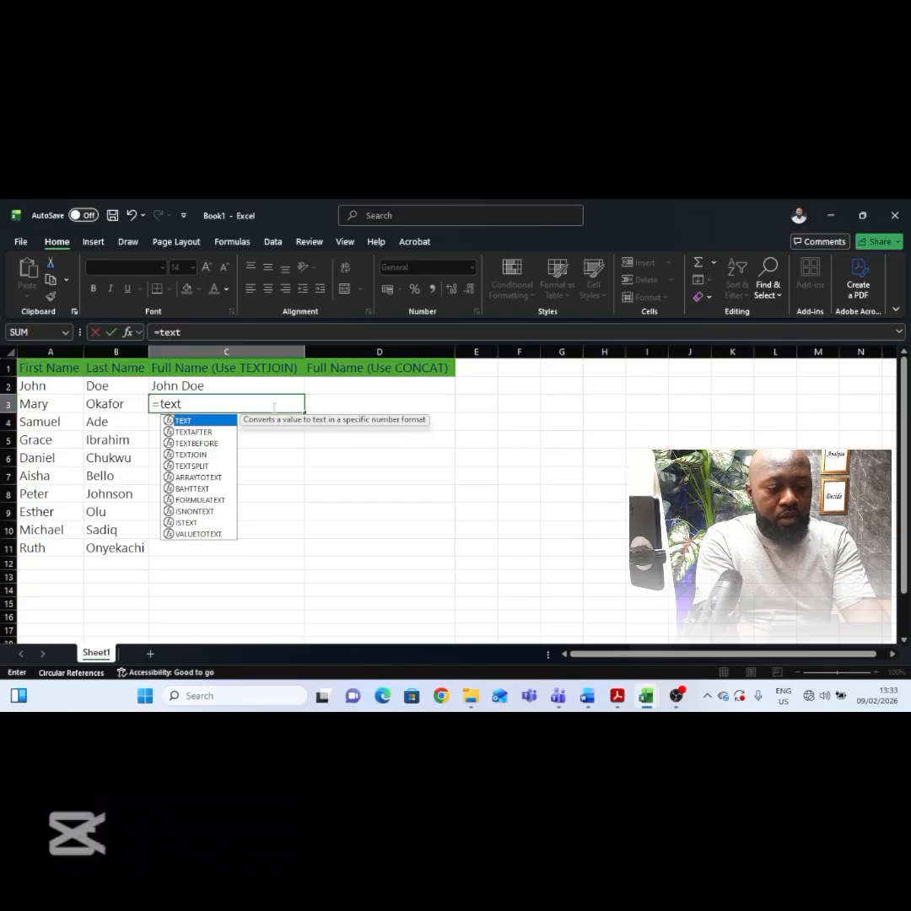
{"action": "type", "text": "j"}
{"action": "key", "text": "Tab"}
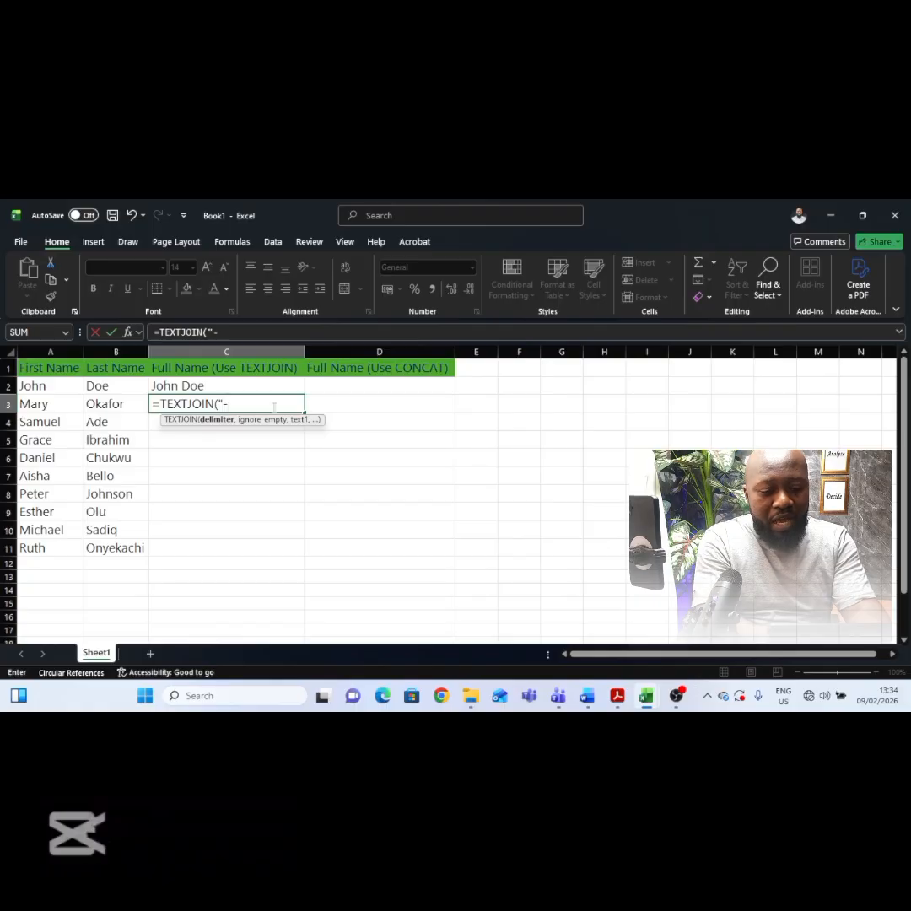
{"action": "type", "text": "\"-\","}
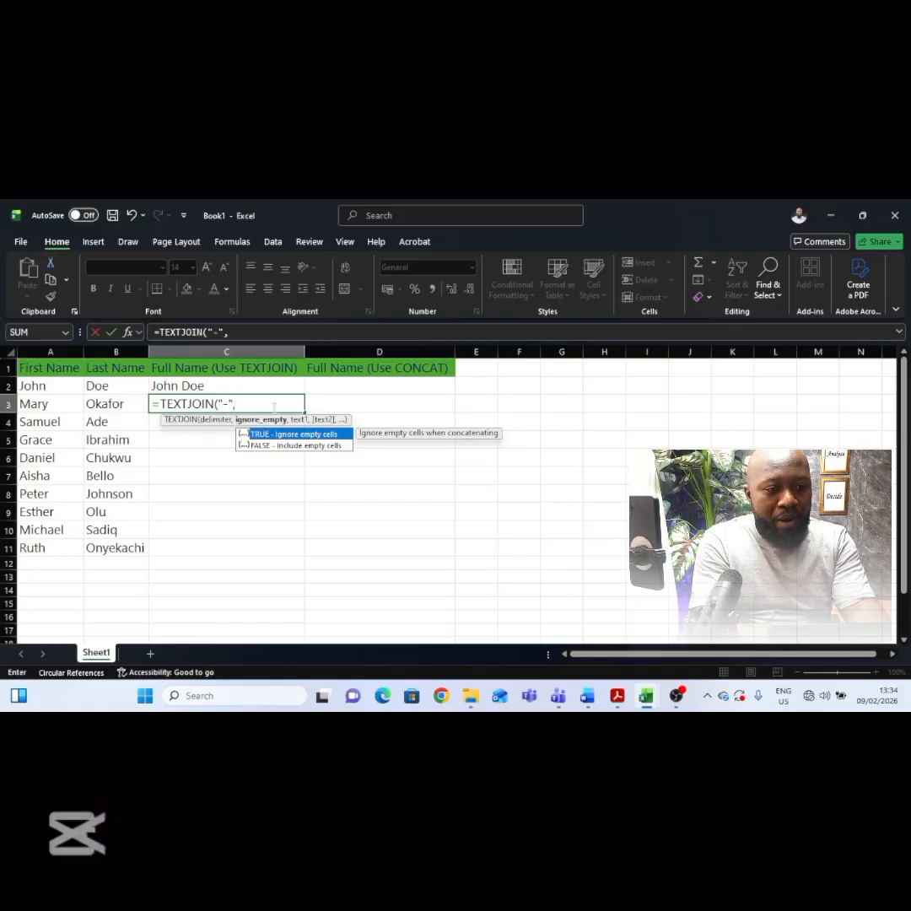
{"action": "double_click", "coordinate": [267, 433]}
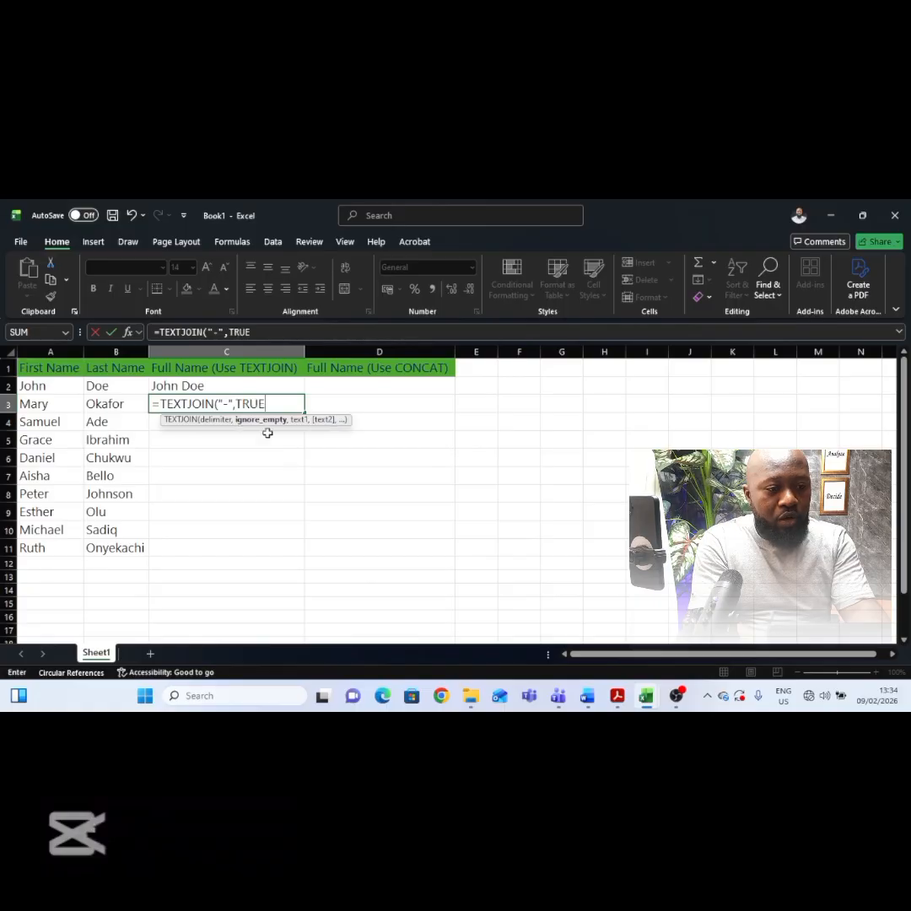
{"action": "type", "text": ","}
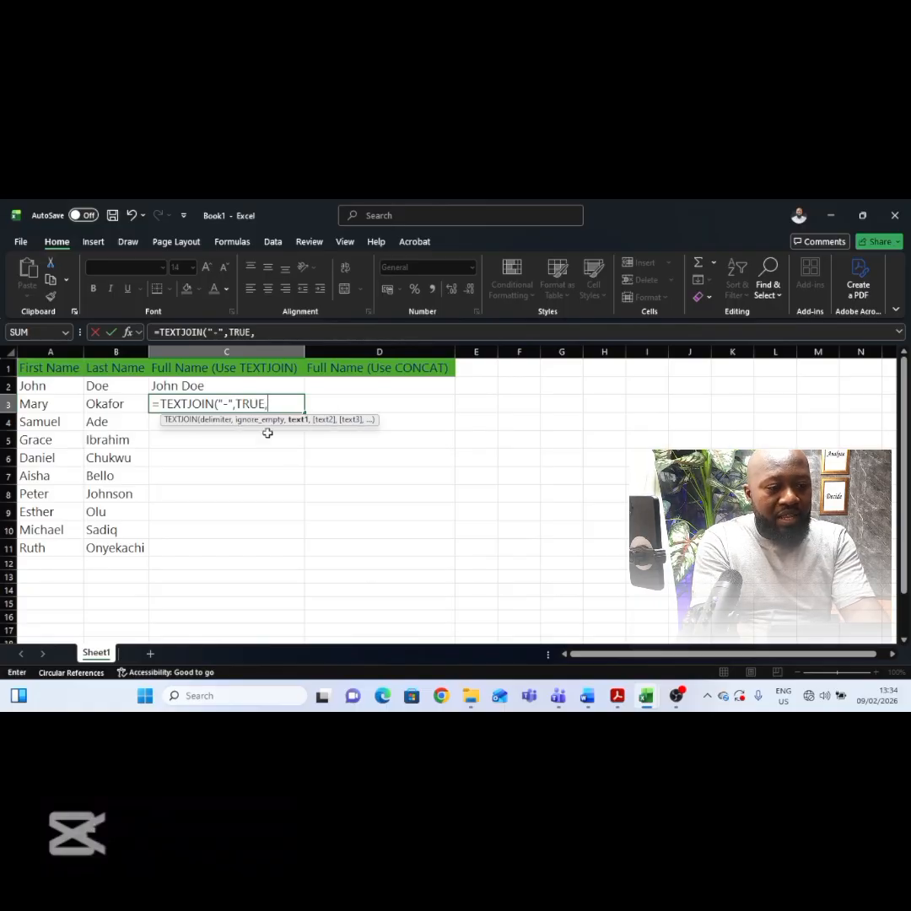
{"action": "left_click", "coordinate": [36, 408]}
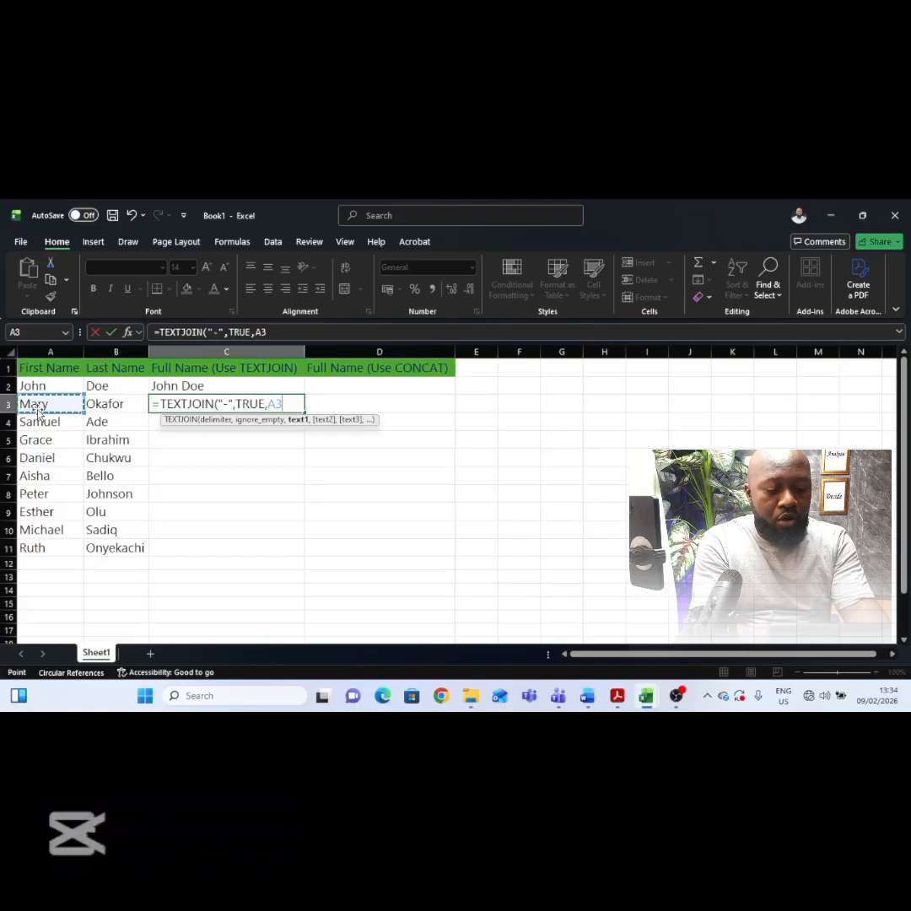
{"action": "type", "text": ","}
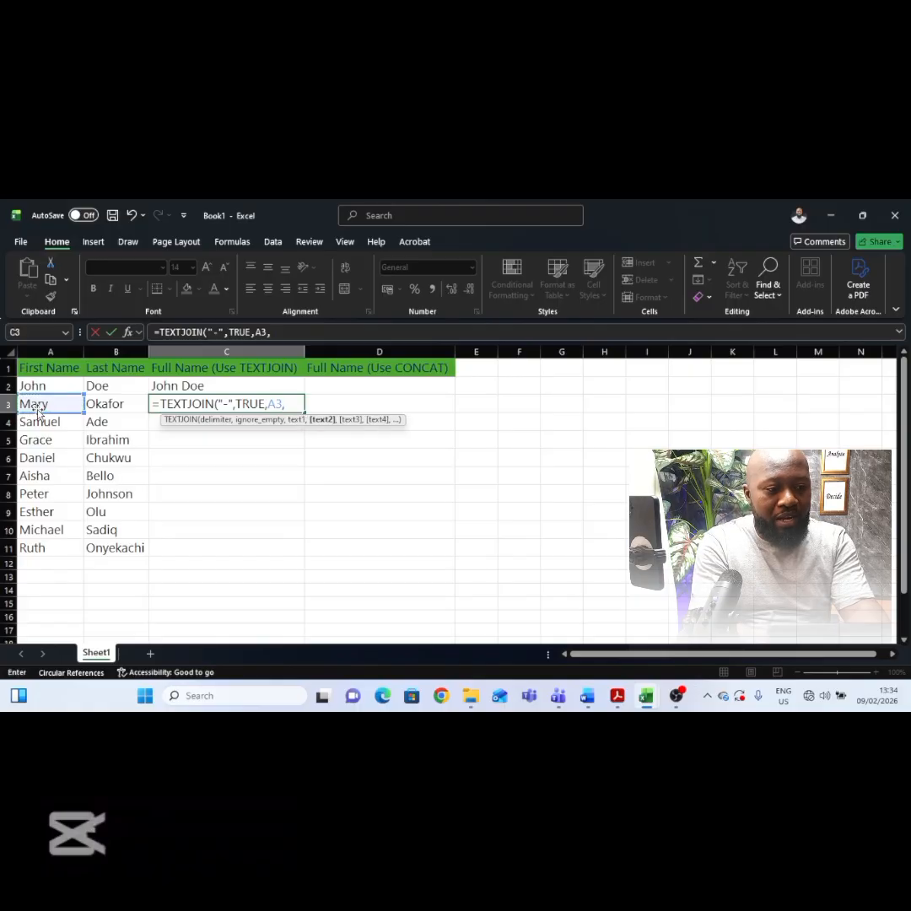
{"action": "left_click", "coordinate": [116, 407]}
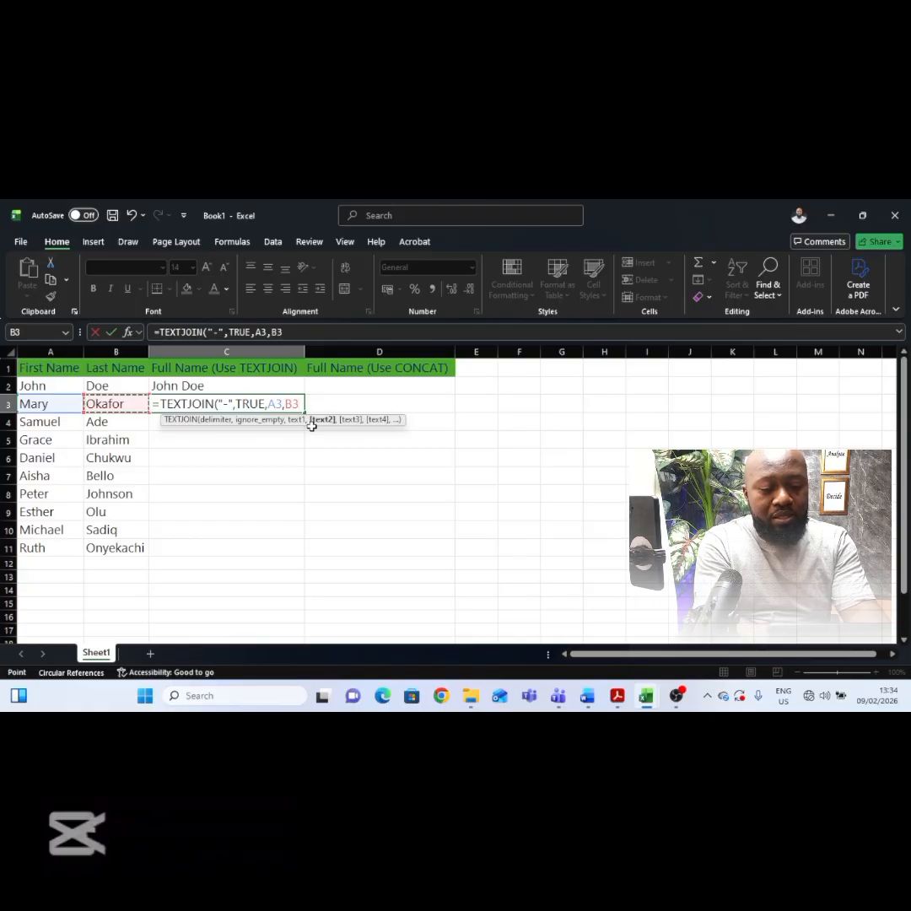
{"action": "type", "text": ")"}
{"action": "key", "text": "Return"}
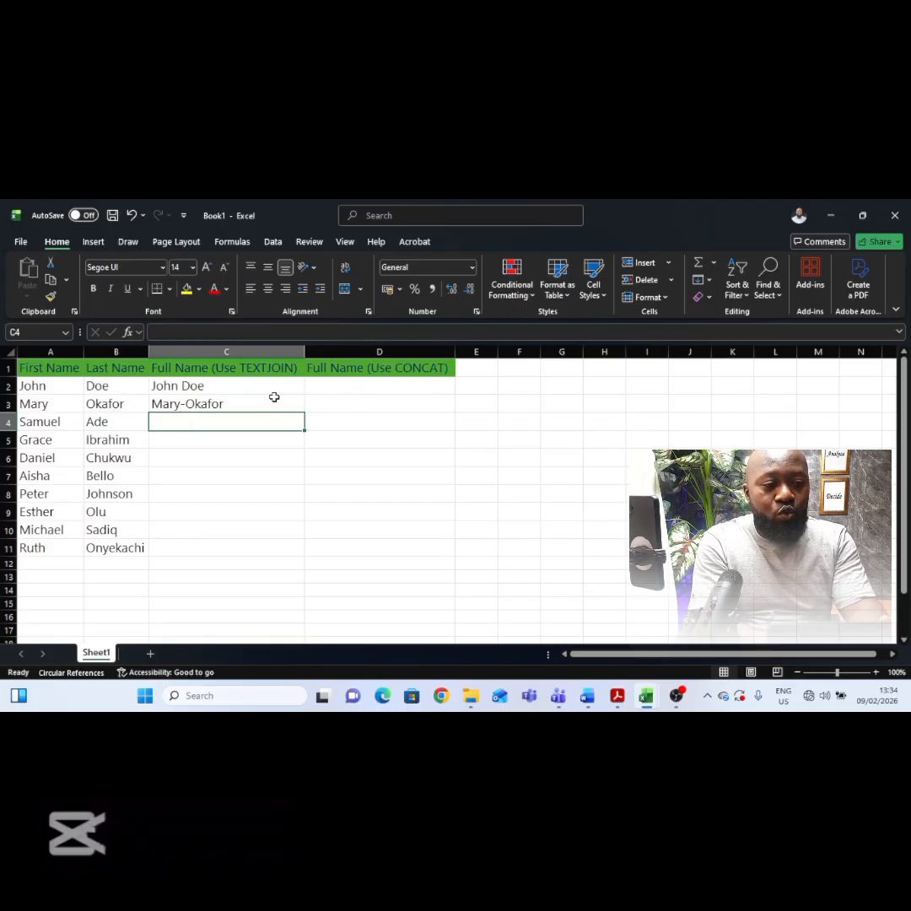
{"action": "left_click", "coordinate": [248, 404]}
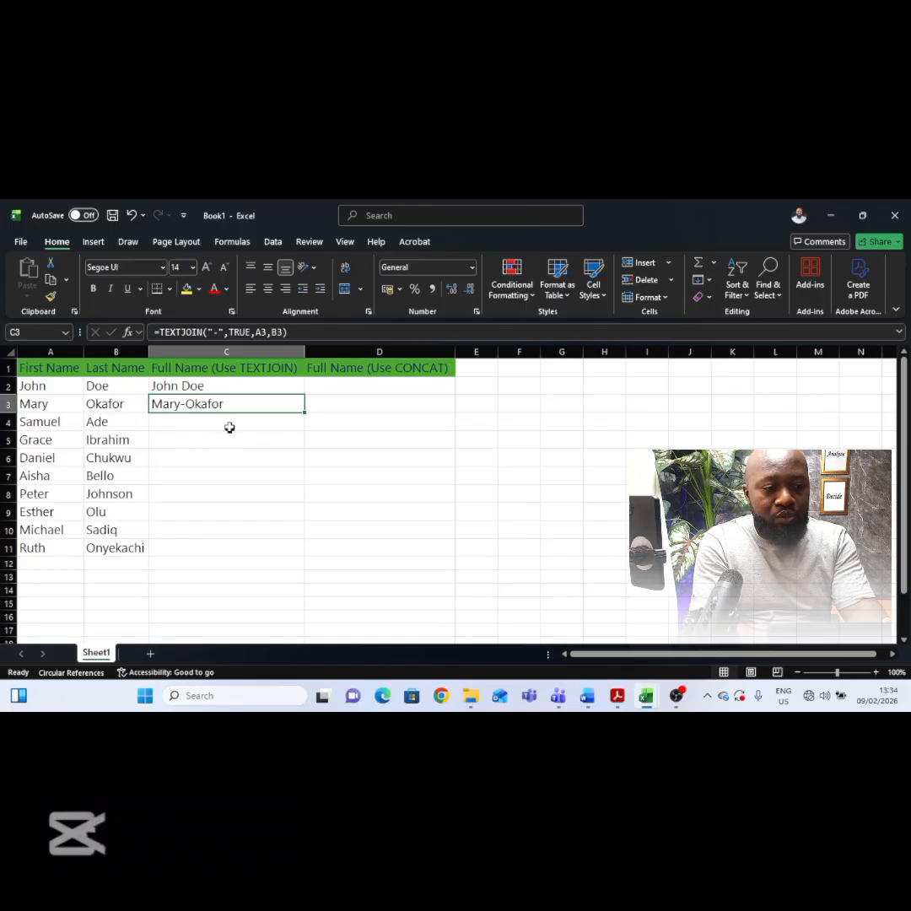
Step: Enter =TEXTJOIN(" ",TRUE,A4,B4) in C4 and fill the formula down to C11
{"action": "left_click", "coordinate": [229, 426]}
{"action": "type", "text": "=text"}
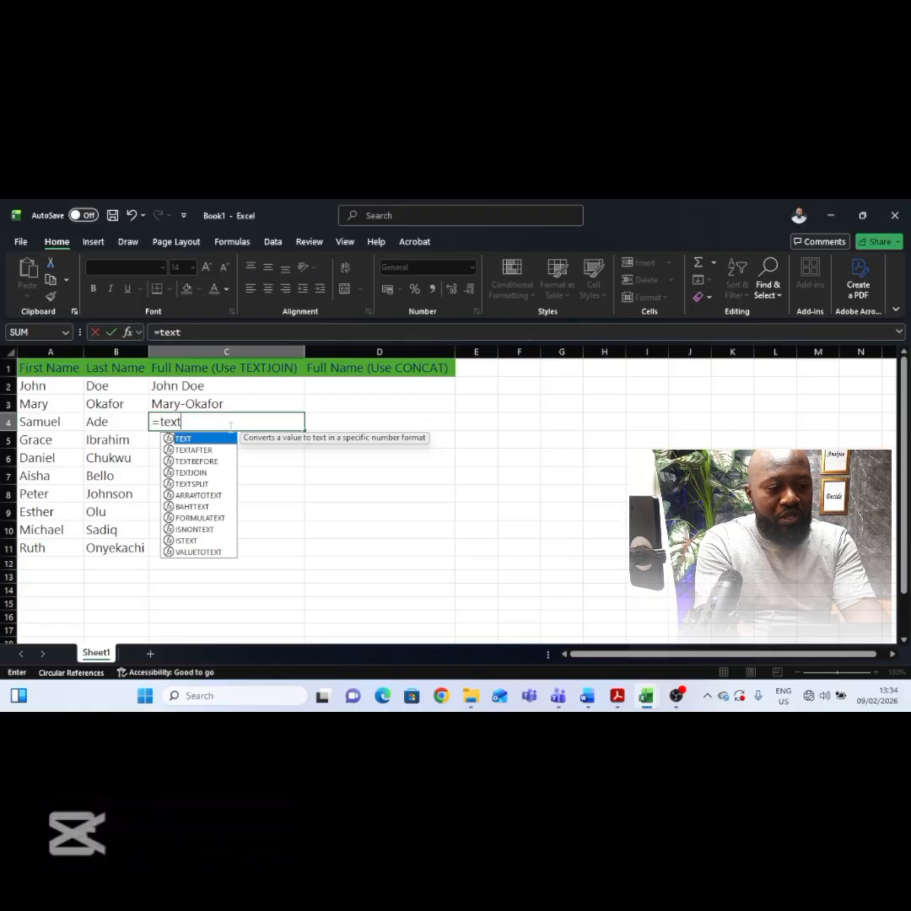
{"action": "type", "text": "join"}
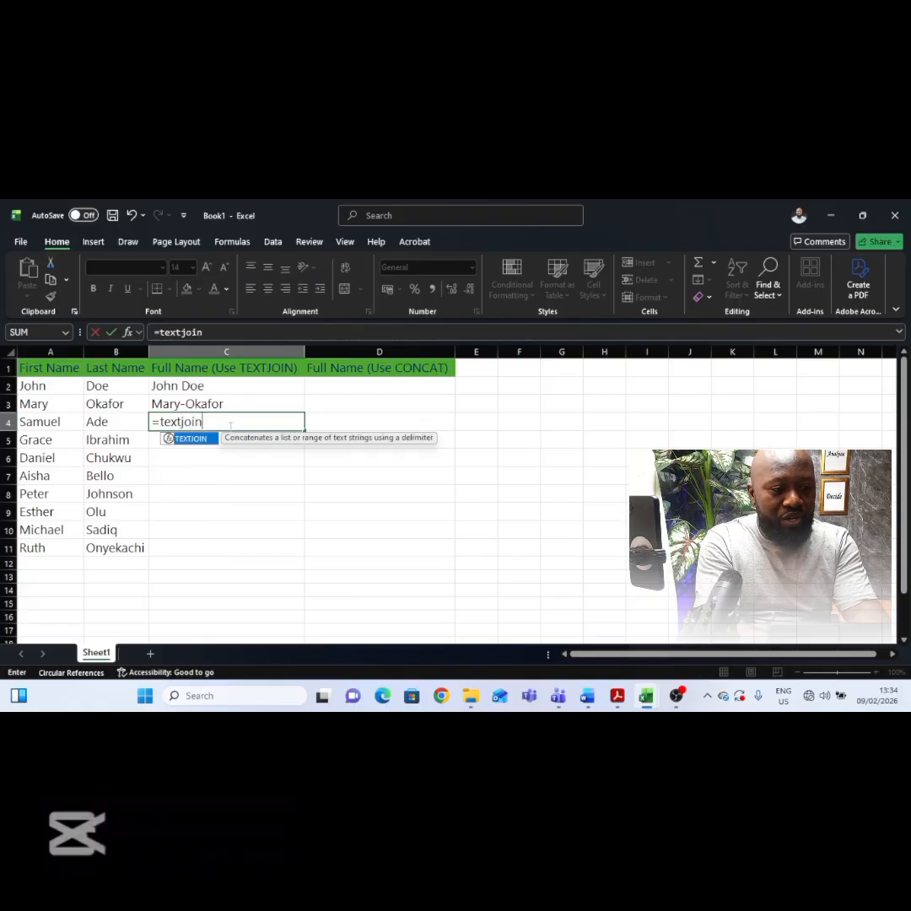
{"action": "key", "text": "Tab"}
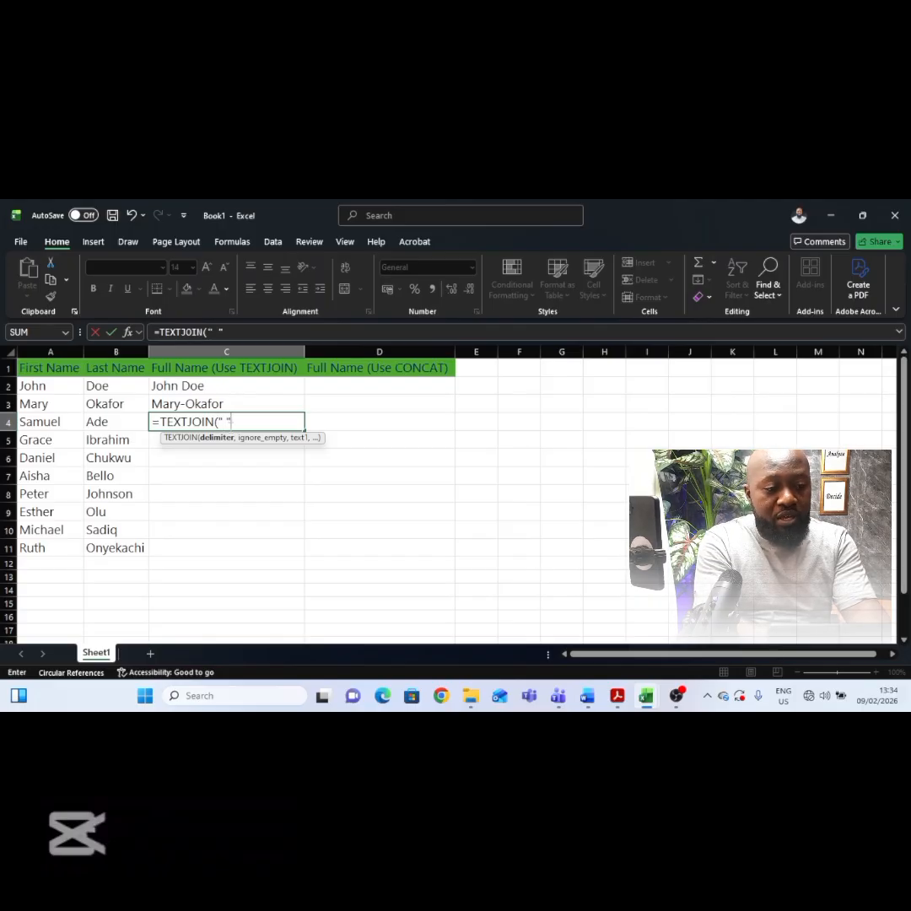
{"action": "type", "text": "\" \","}
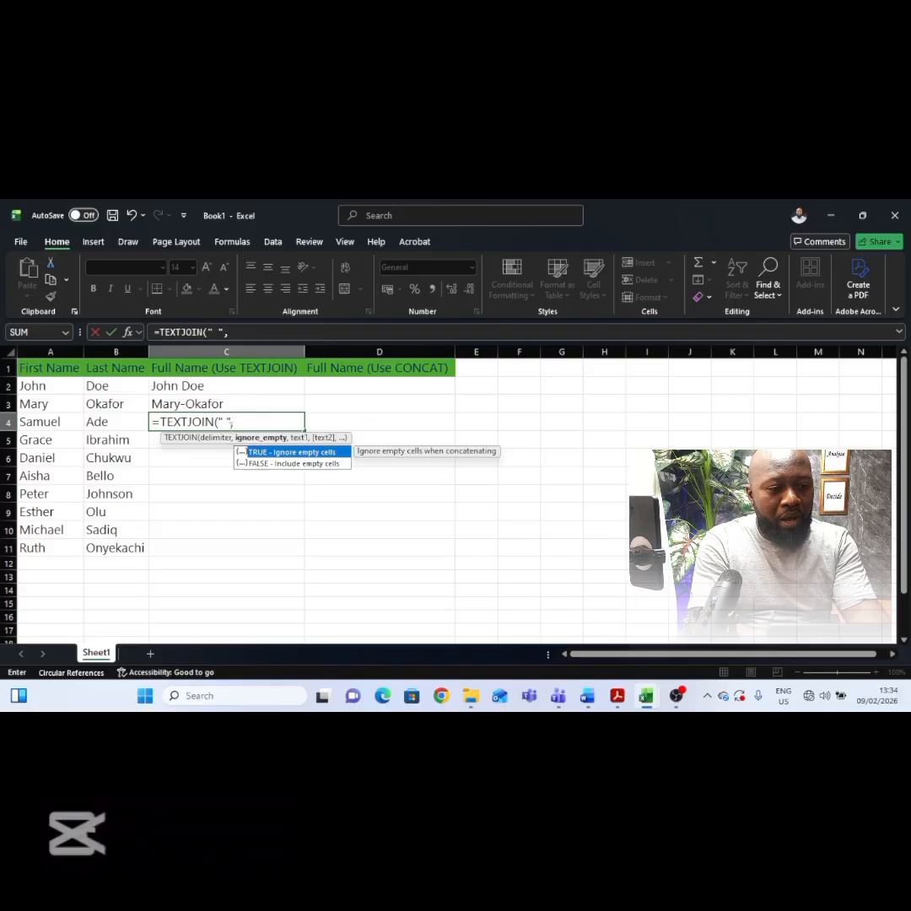
{"action": "double_click", "coordinate": [279, 455]}
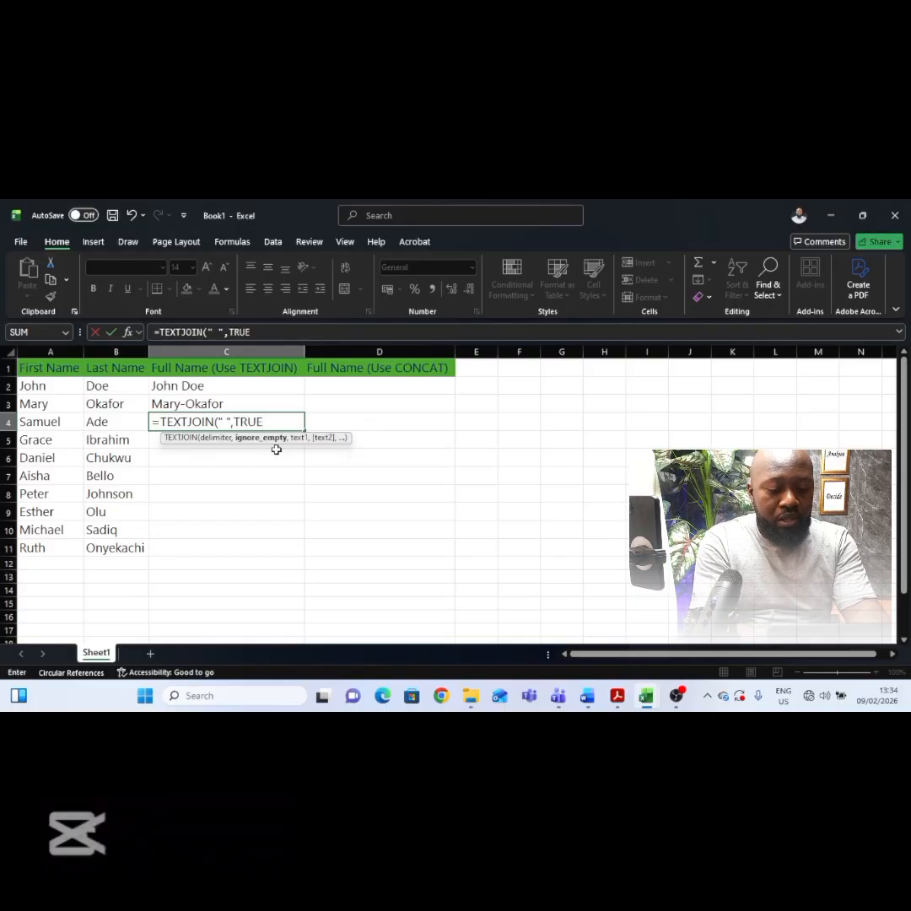
{"action": "type", "text": ","}
{"action": "left_click", "coordinate": [62, 422]}
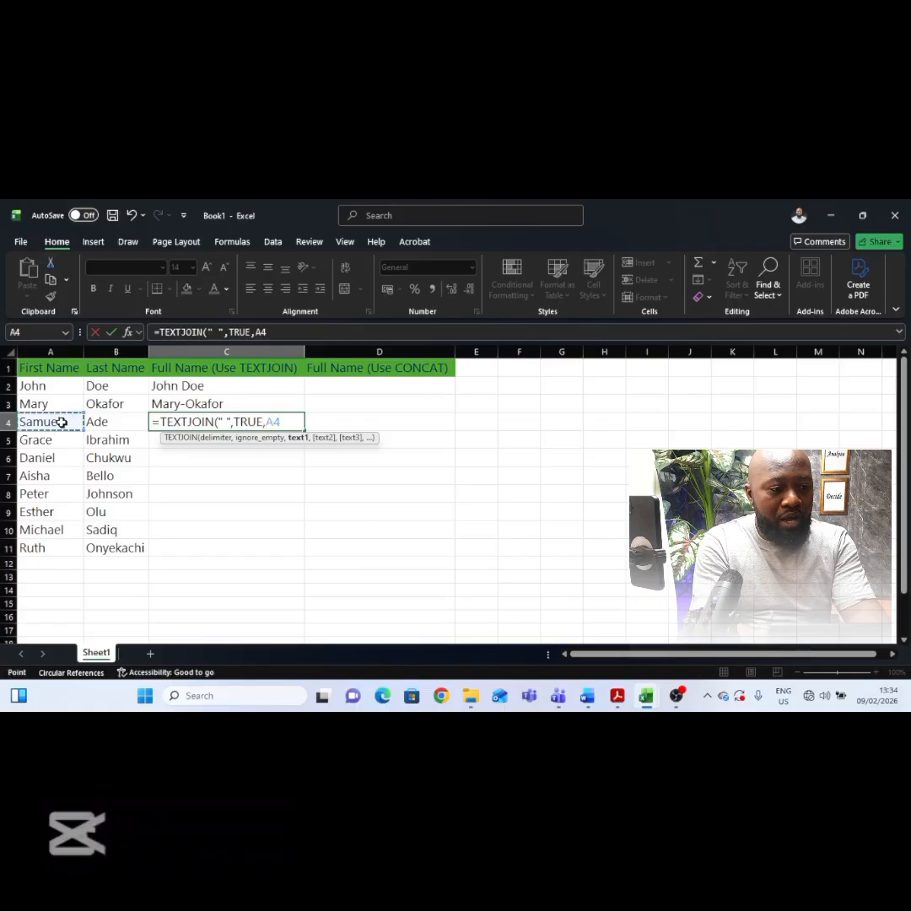
{"action": "type", "text": ","}
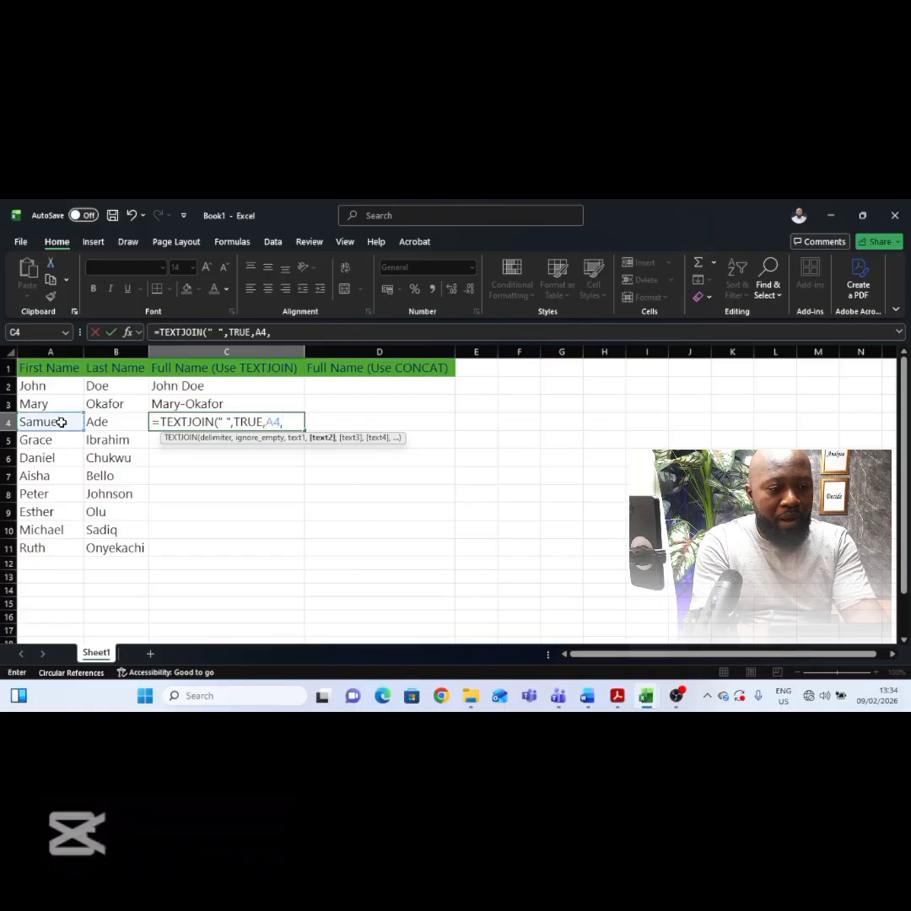
{"action": "left_click", "coordinate": [114, 423]}
{"action": "type", "text": ")"}
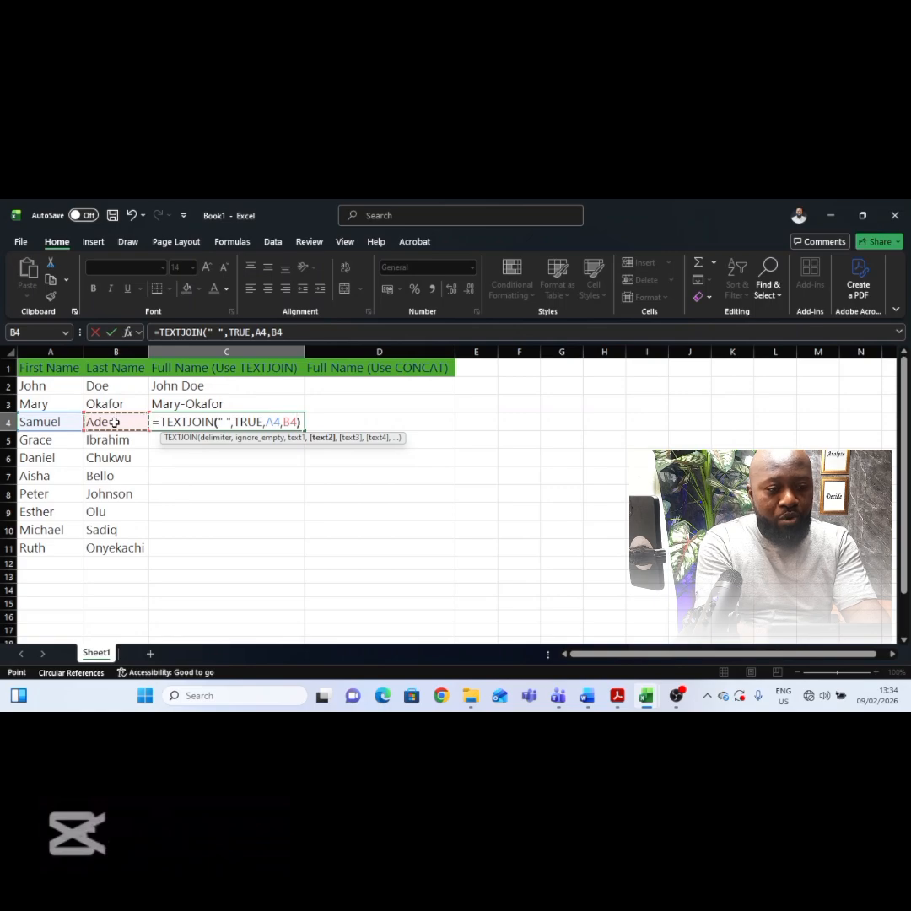
{"action": "key", "text": "Return"}
{"action": "left_click", "coordinate": [253, 422]}
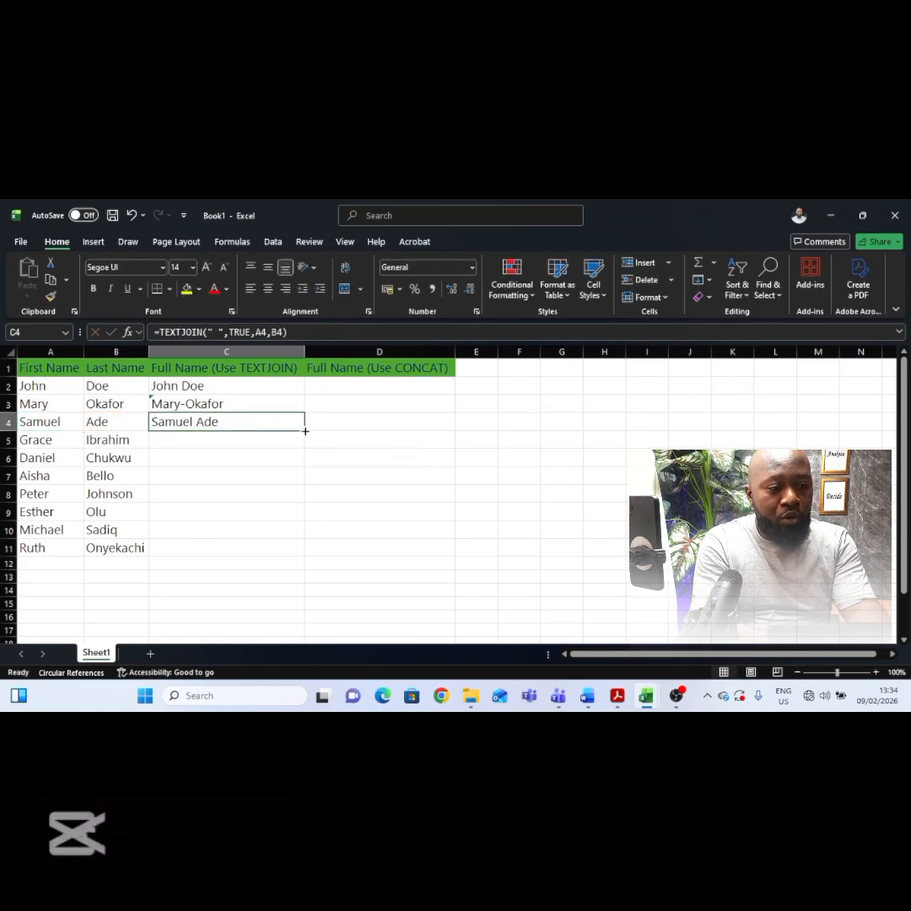
{"action": "double_click", "coordinate": [306, 431]}
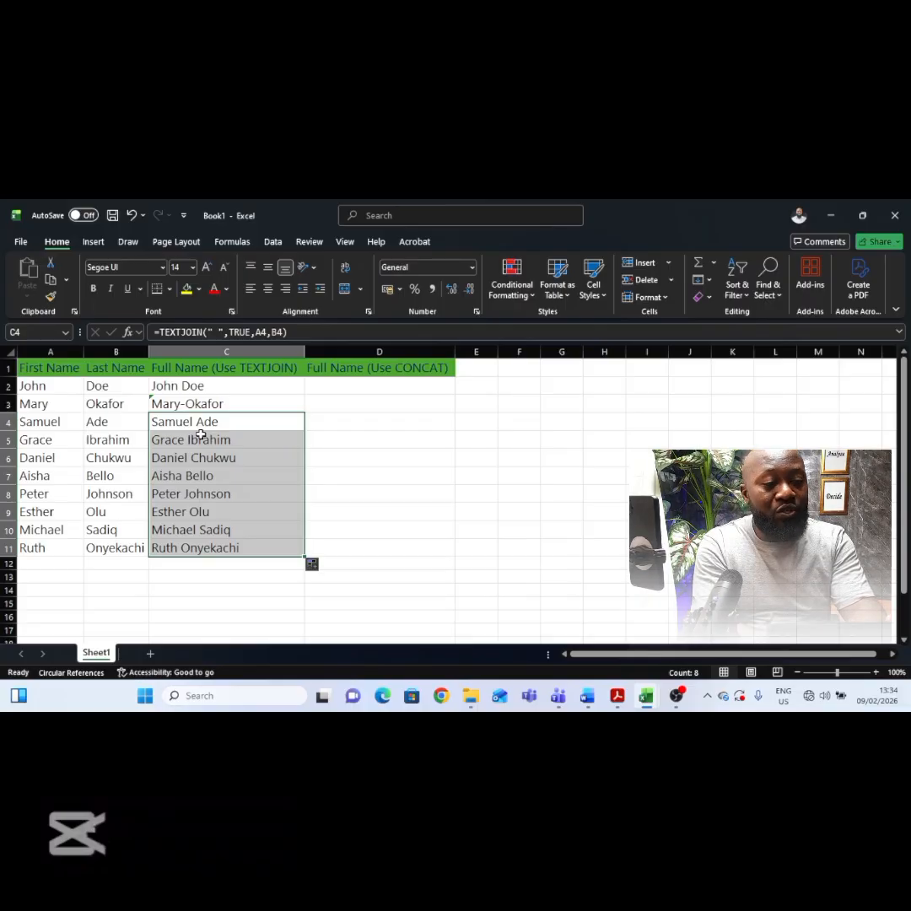
Step: Enter =CONCAT(A2,B2) in D2 to combine the first and last name without a separator
{"action": "left_click", "coordinate": [354, 387]}
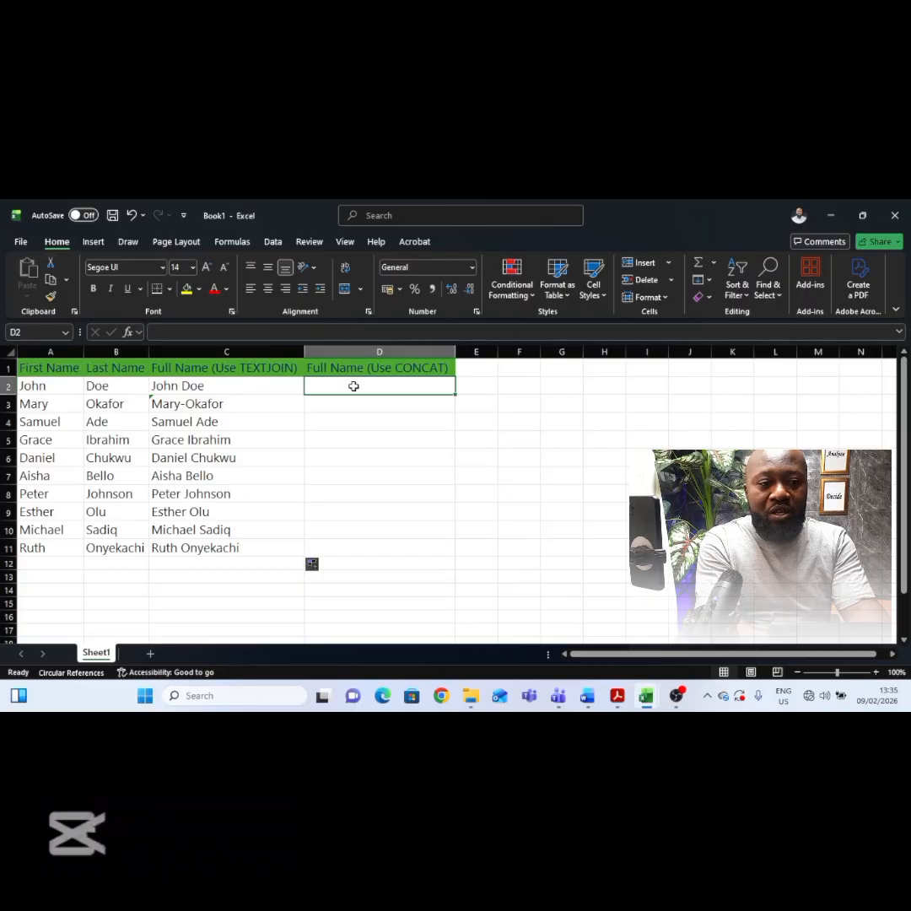
{"action": "type", "text": "=conca"}
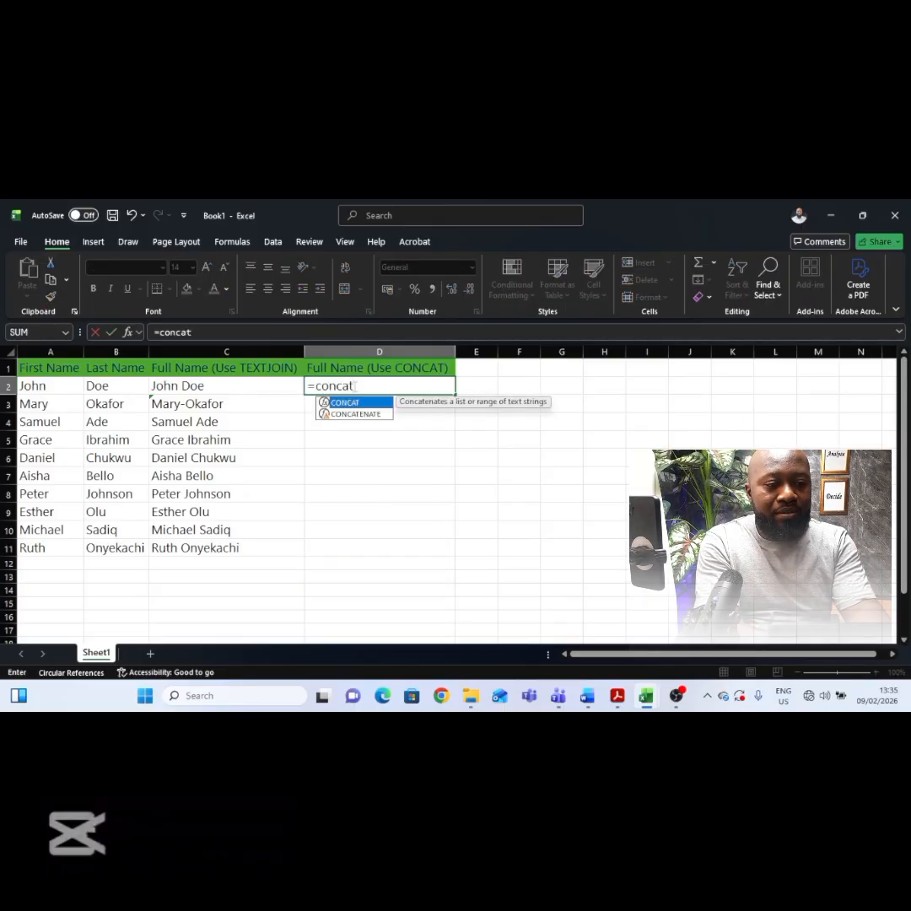
{"action": "type", "text": "t"}
{"action": "key", "text": "Tab"}
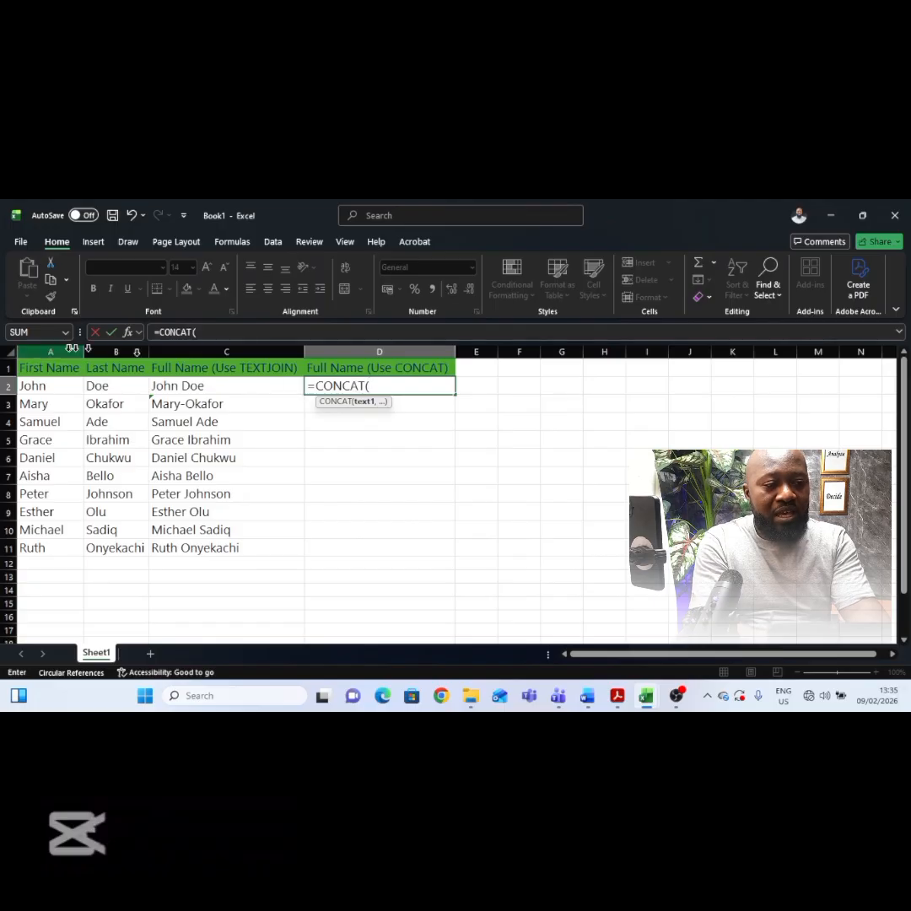
{"action": "left_click", "coordinate": [48, 387]}
{"action": "type", "text": ","}
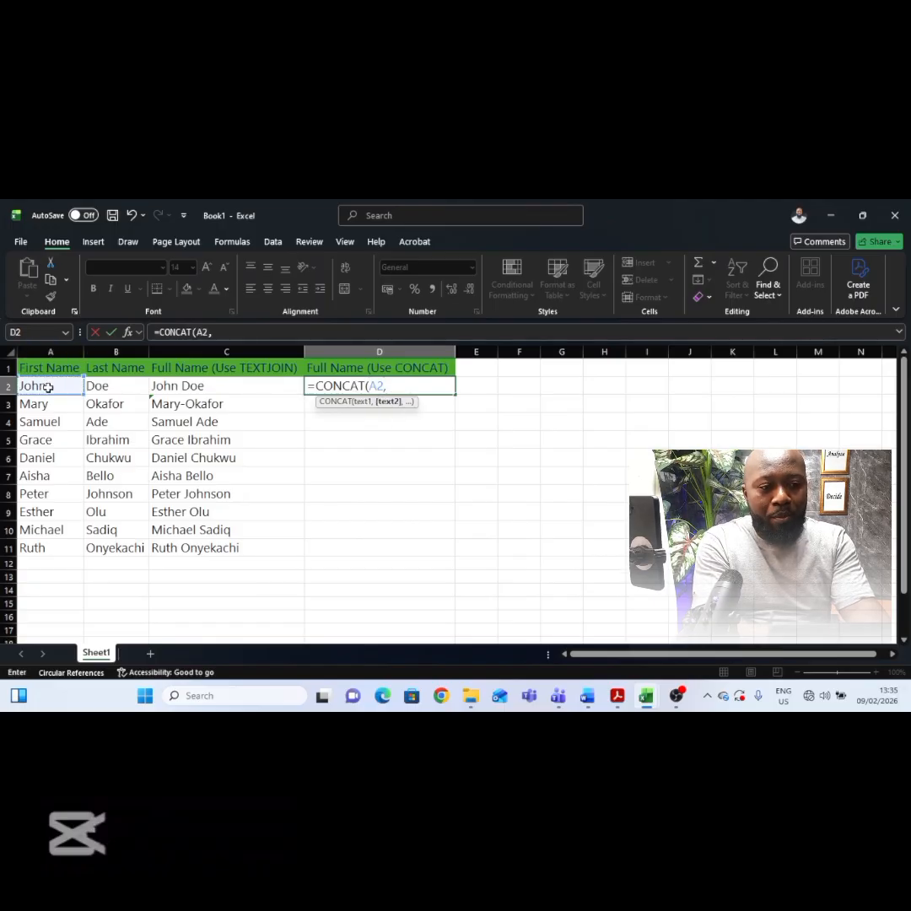
{"action": "left_click", "coordinate": [124, 390]}
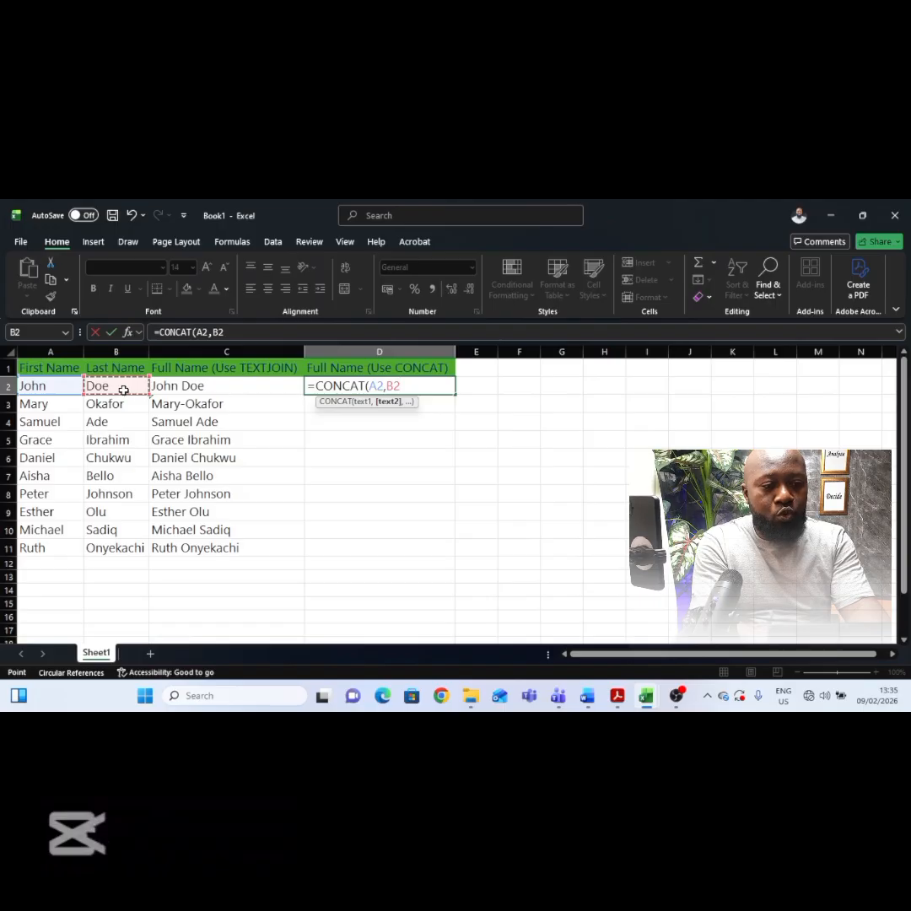
{"action": "type", "text": ")"}
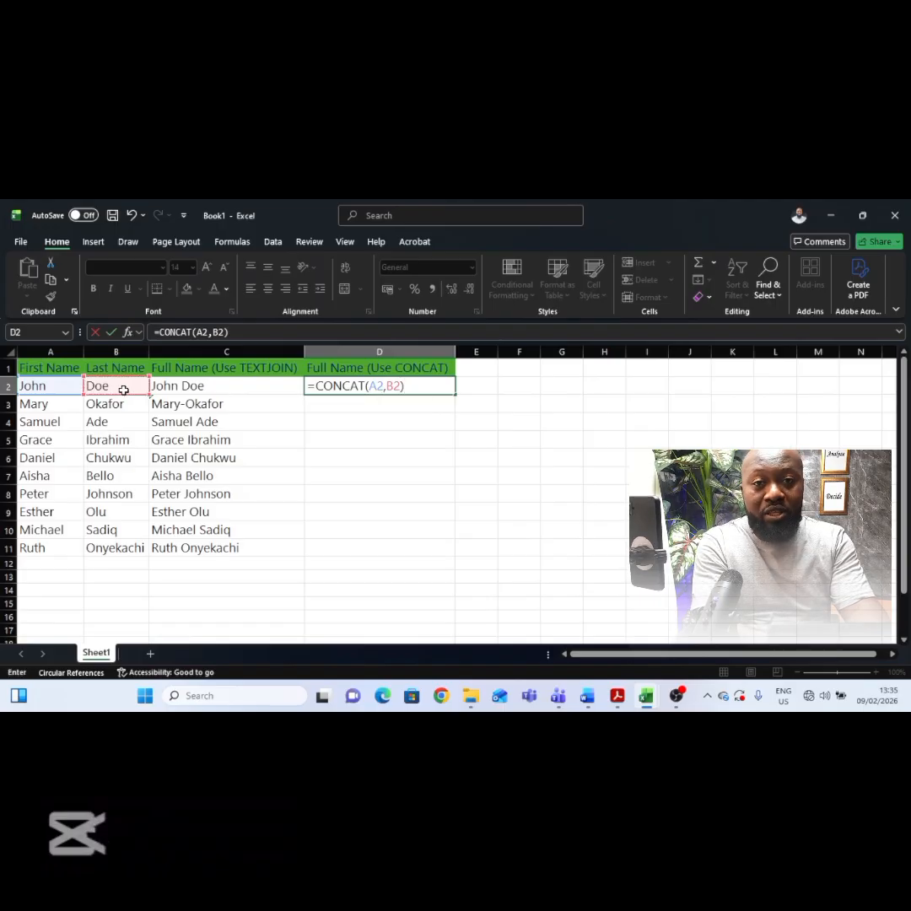
{"action": "key", "text": "Return"}
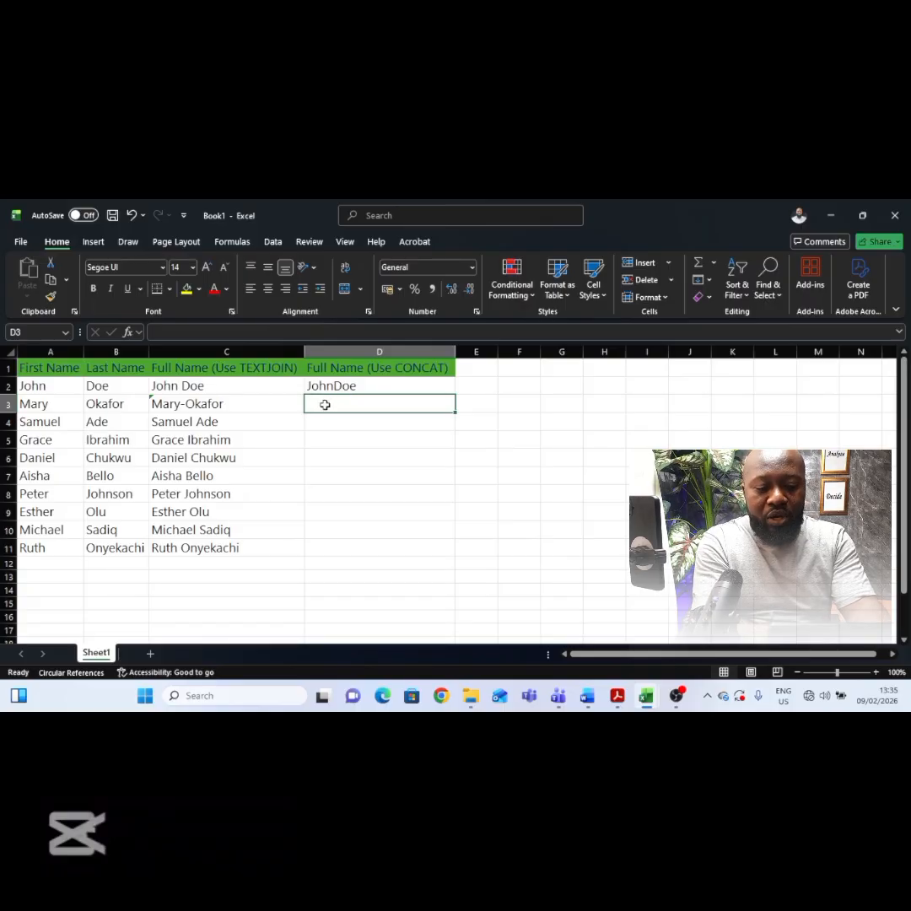
Step: Enter =CONCAT(A3," ",B3) in D3 to combine the names with a space between them
{"action": "type", "text": "=co"}
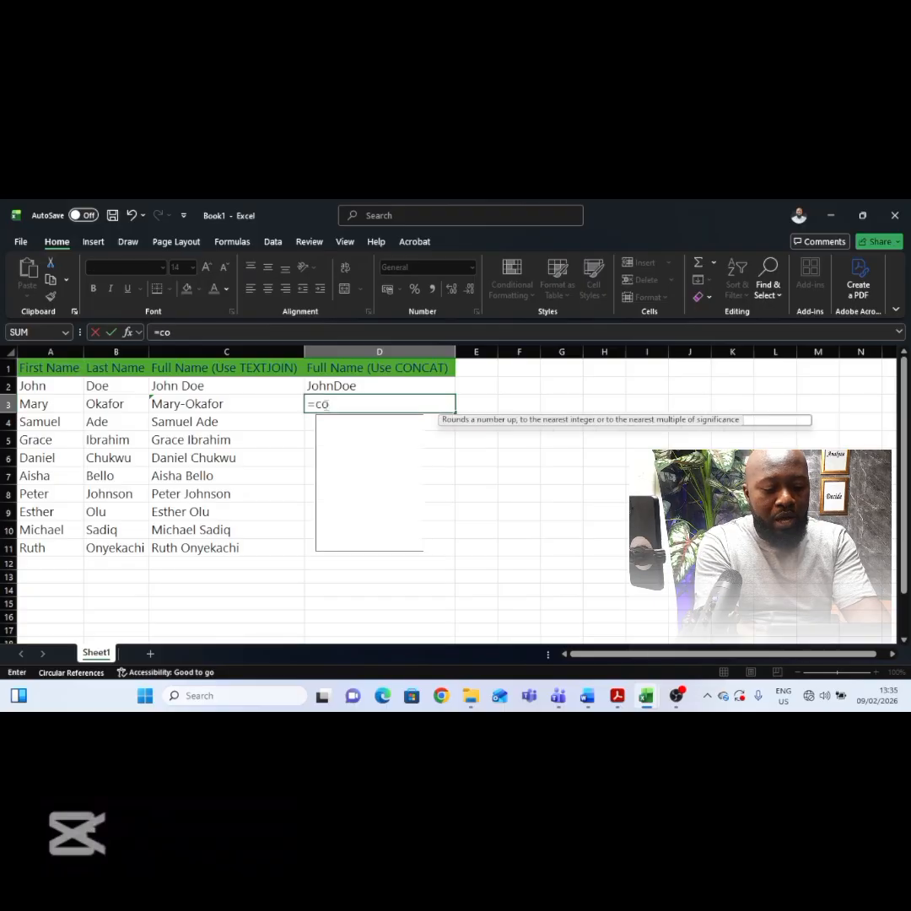
{"action": "type", "text": "ncat"}
{"action": "key", "text": "Tab"}
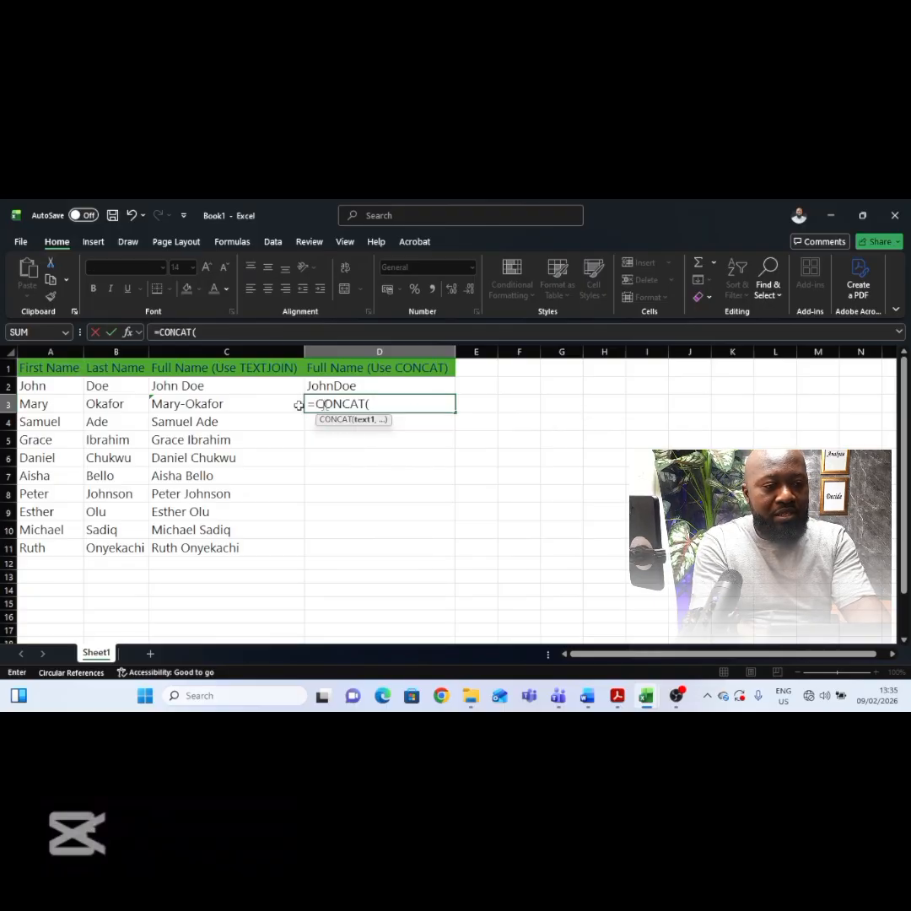
{"action": "left_click", "coordinate": [62, 407]}
{"action": "type", "text": ","}
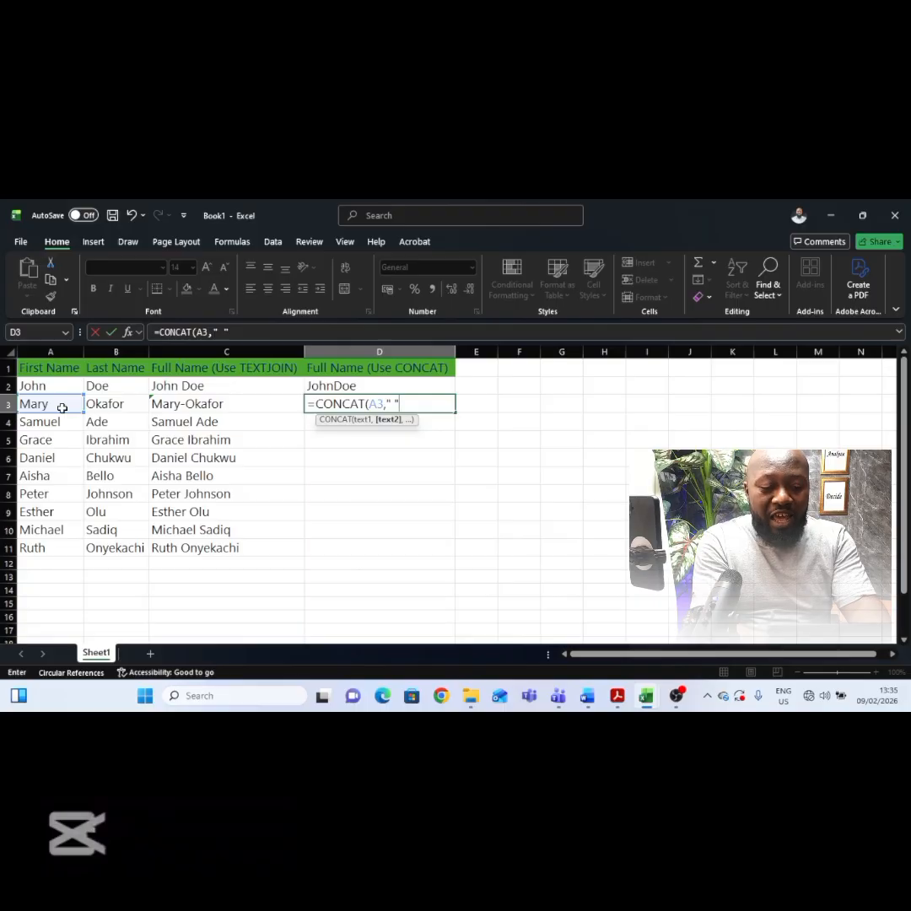
{"action": "type", "text": ","}
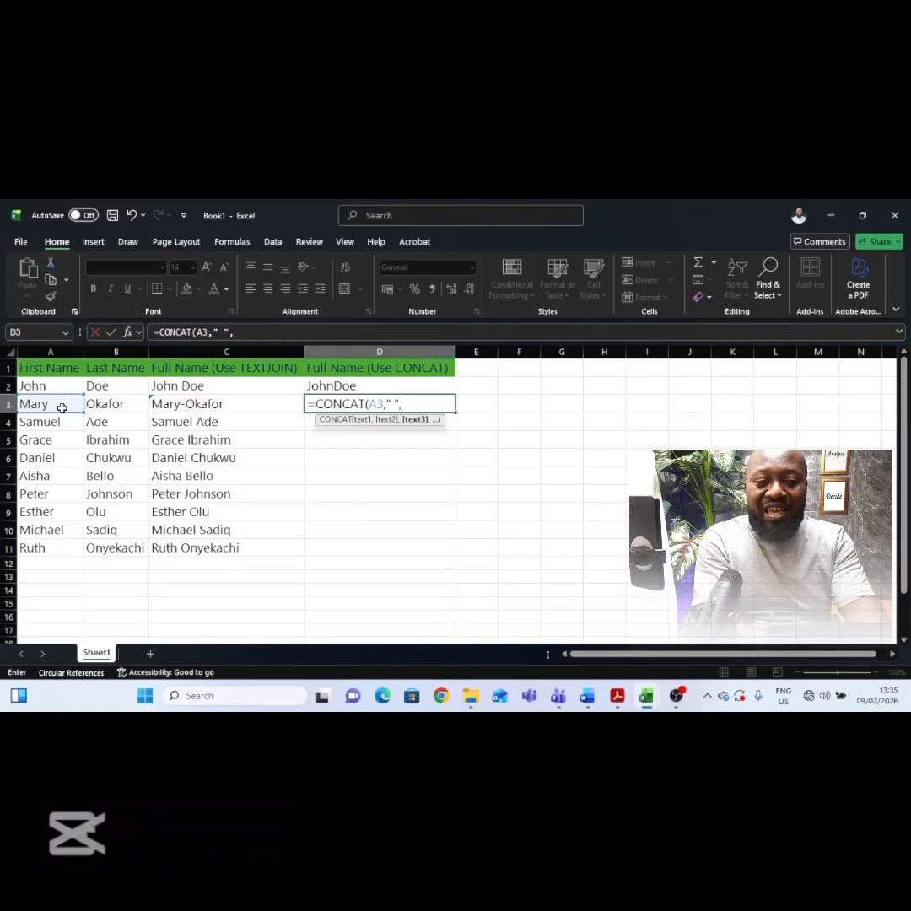
{"action": "left_click", "coordinate": [110, 404]}
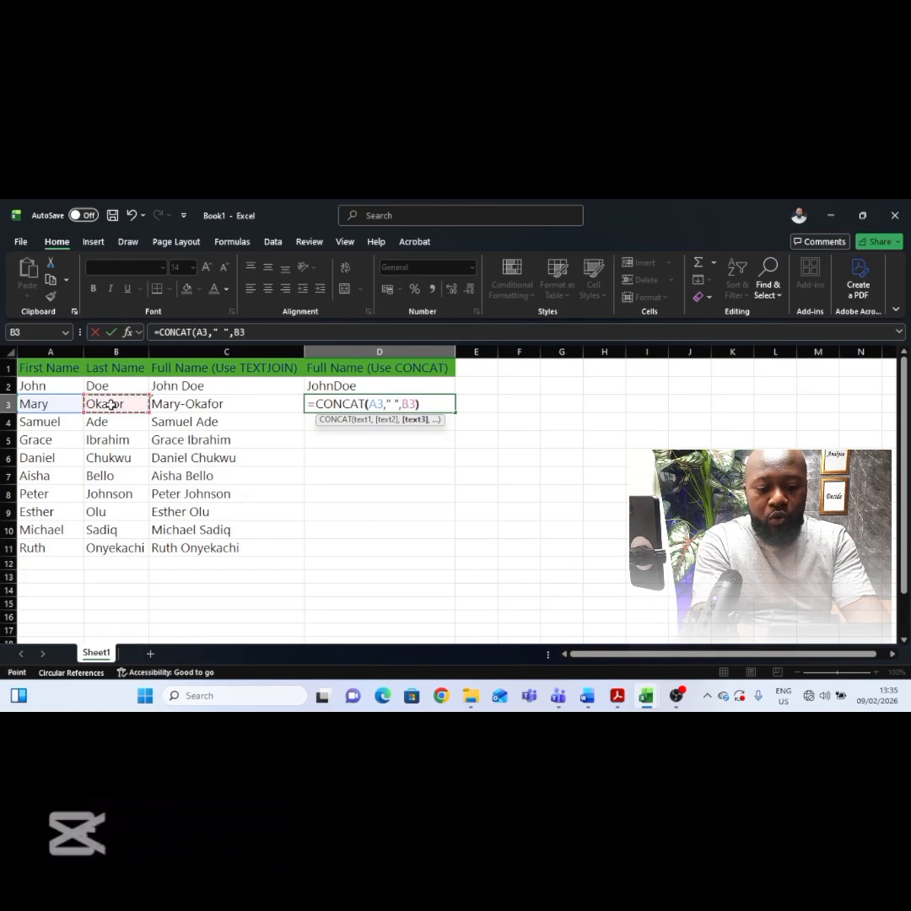
{"action": "type", "text": ")"}
{"action": "key", "text": "Return"}
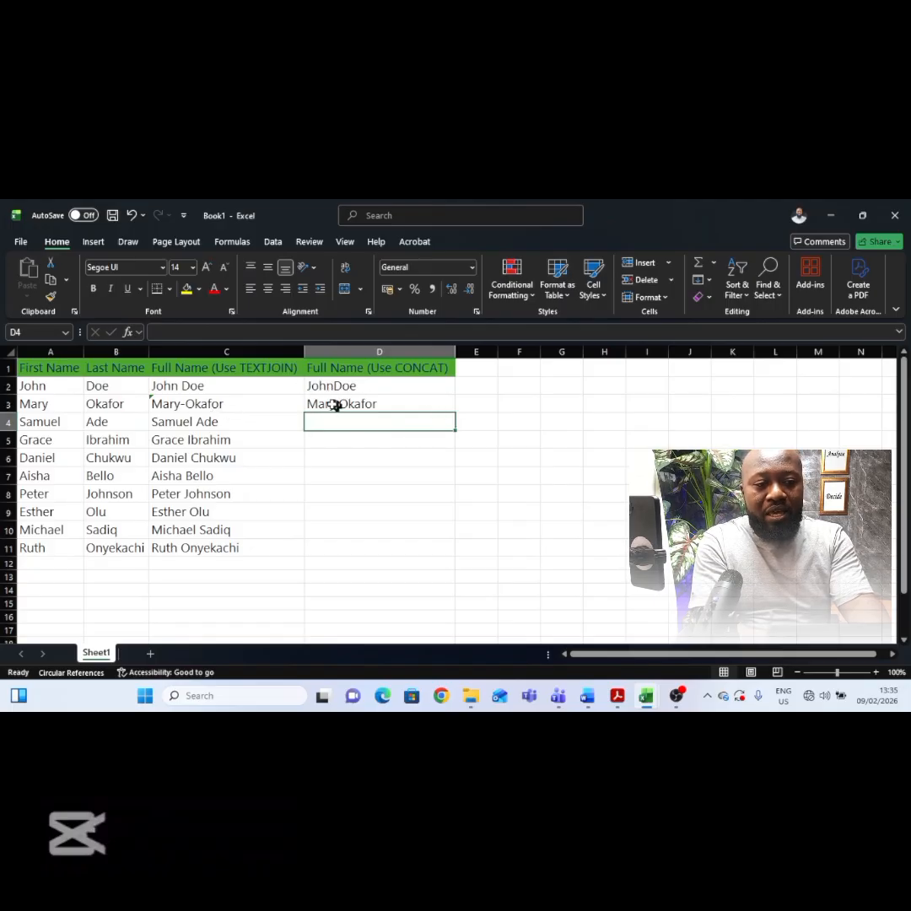
Step: Enter =CONCAT(A4,"-",B4) in D4 to combine the names with a hyphen
{"action": "type", "text": "="}
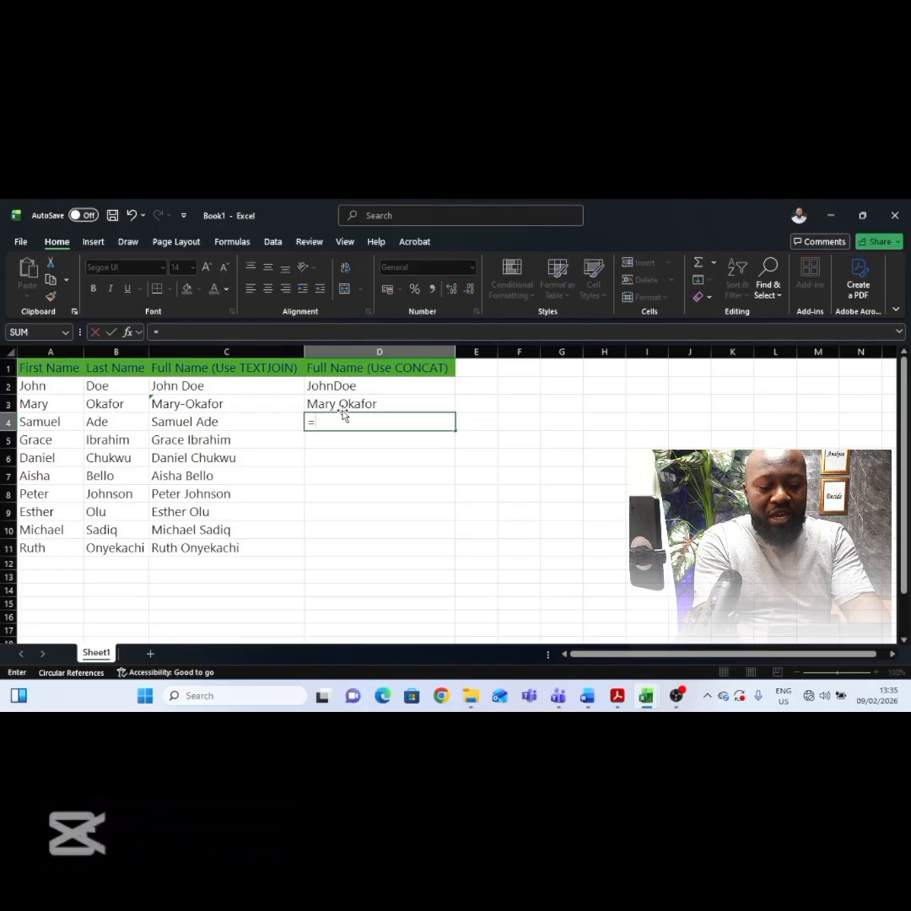
{"action": "type", "text": "concat"}
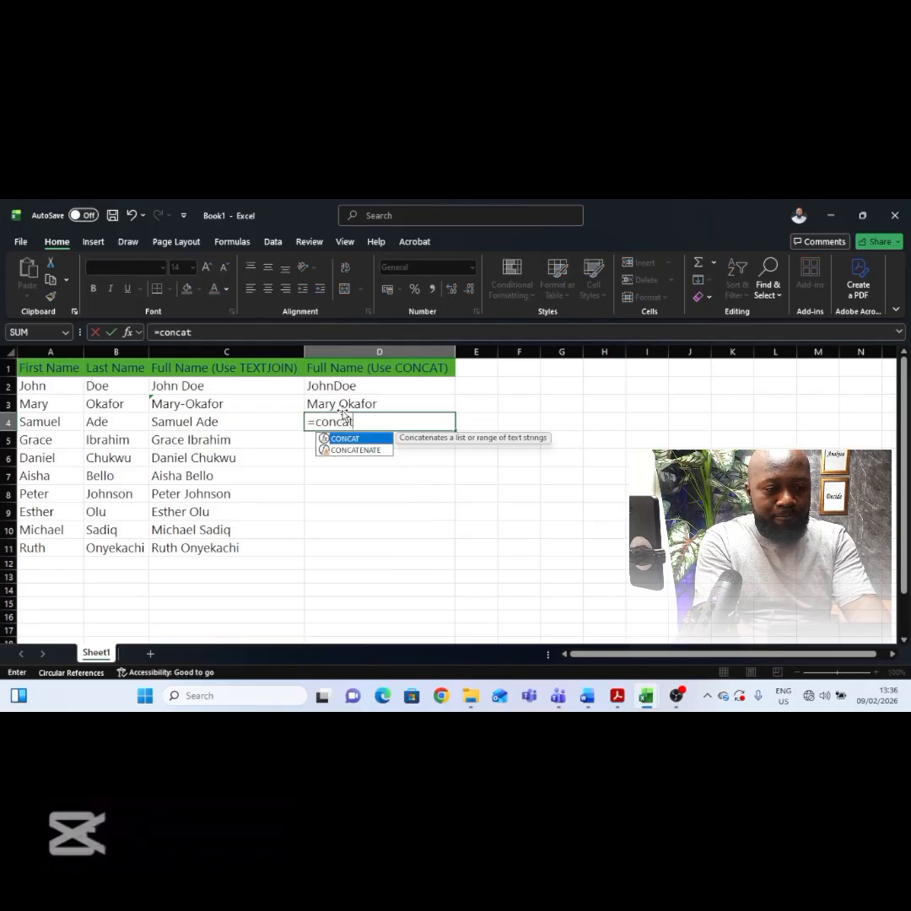
{"action": "key", "text": "Tab"}
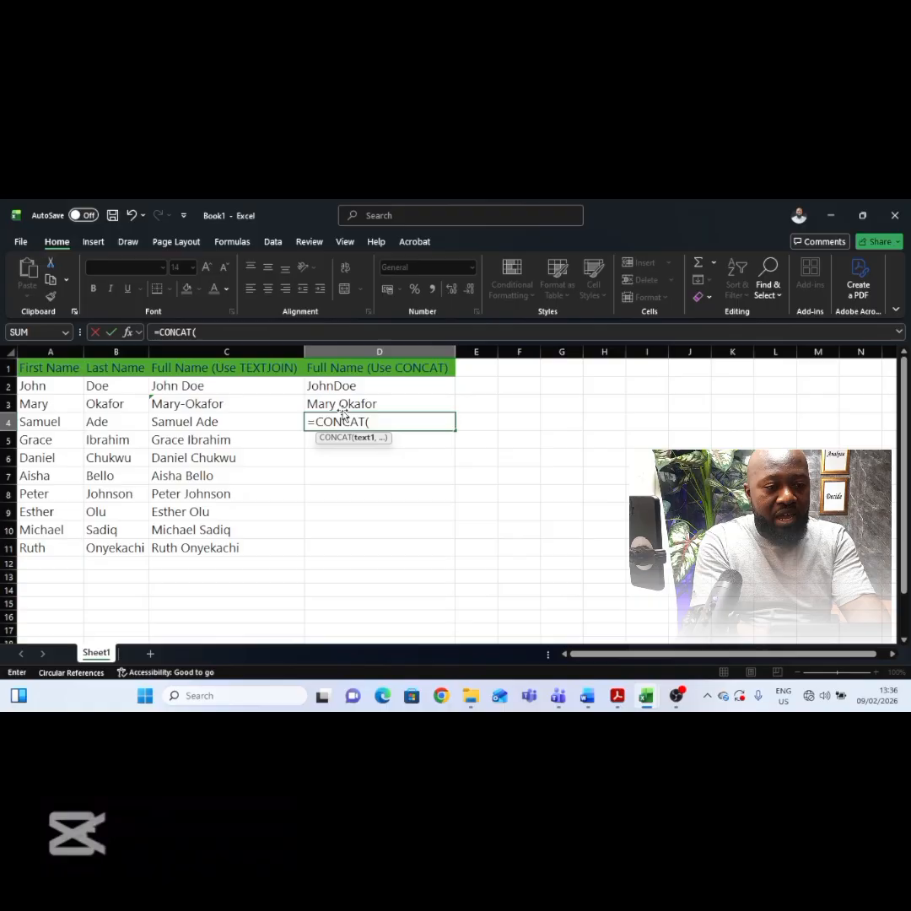
{"action": "left_click", "coordinate": [35, 423]}
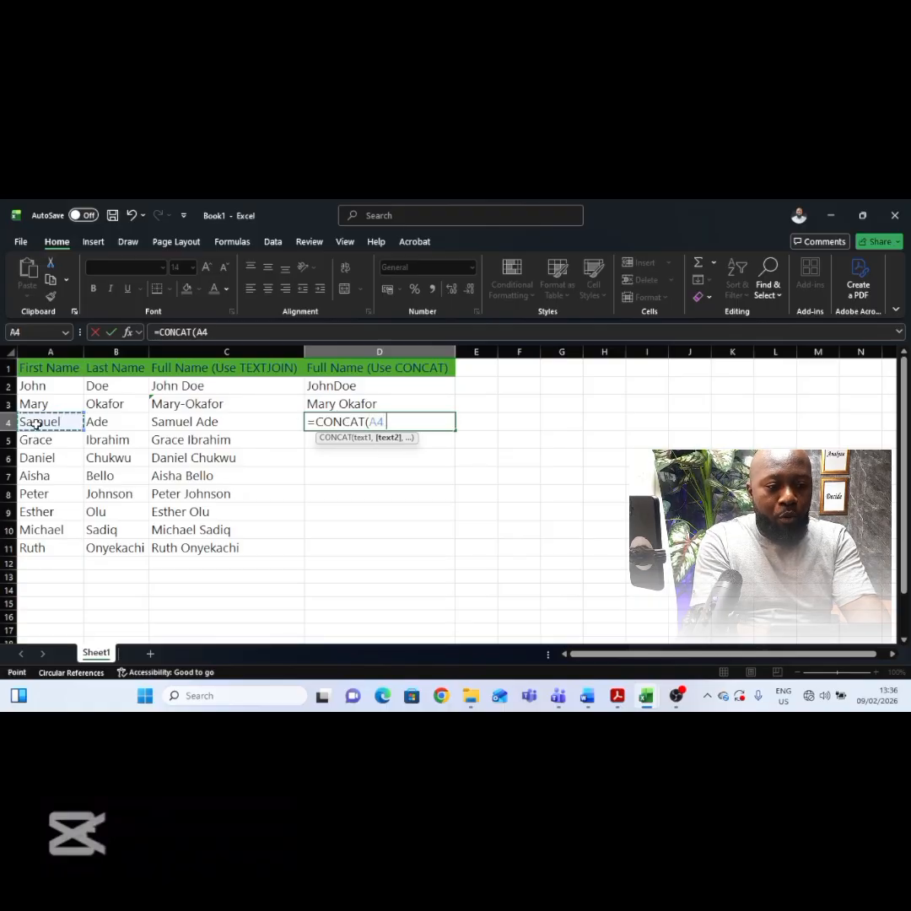
{"action": "type", "text": ",\"-"}
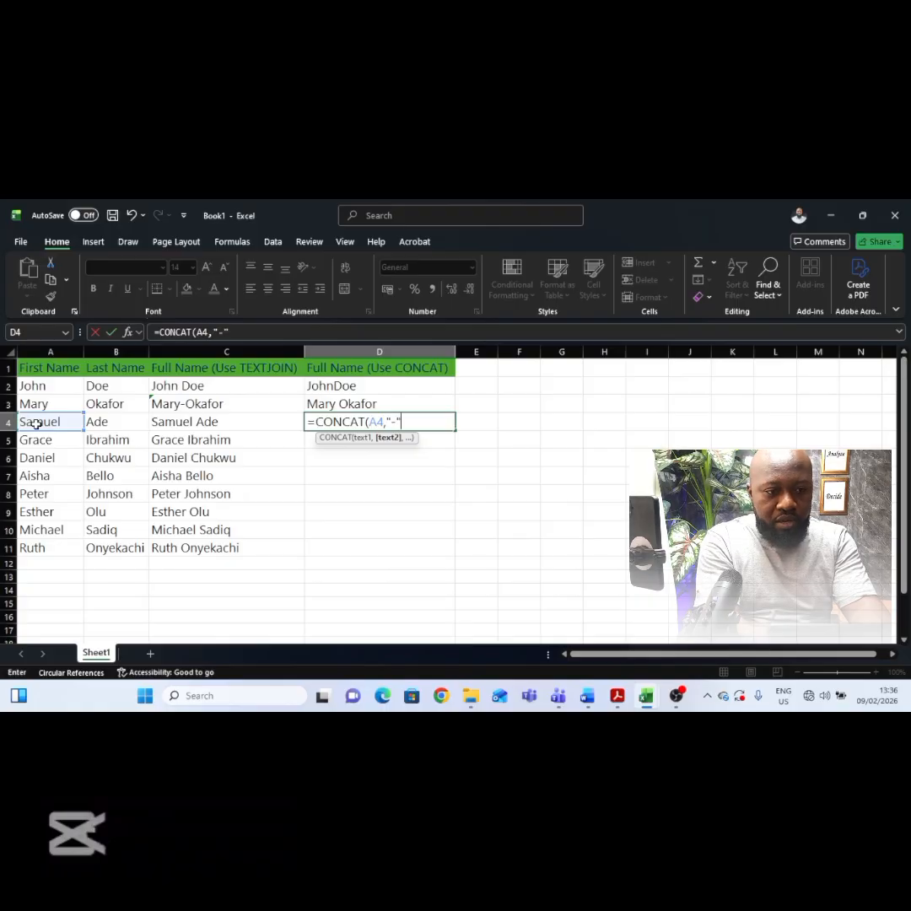
{"action": "type", "text": "\","}
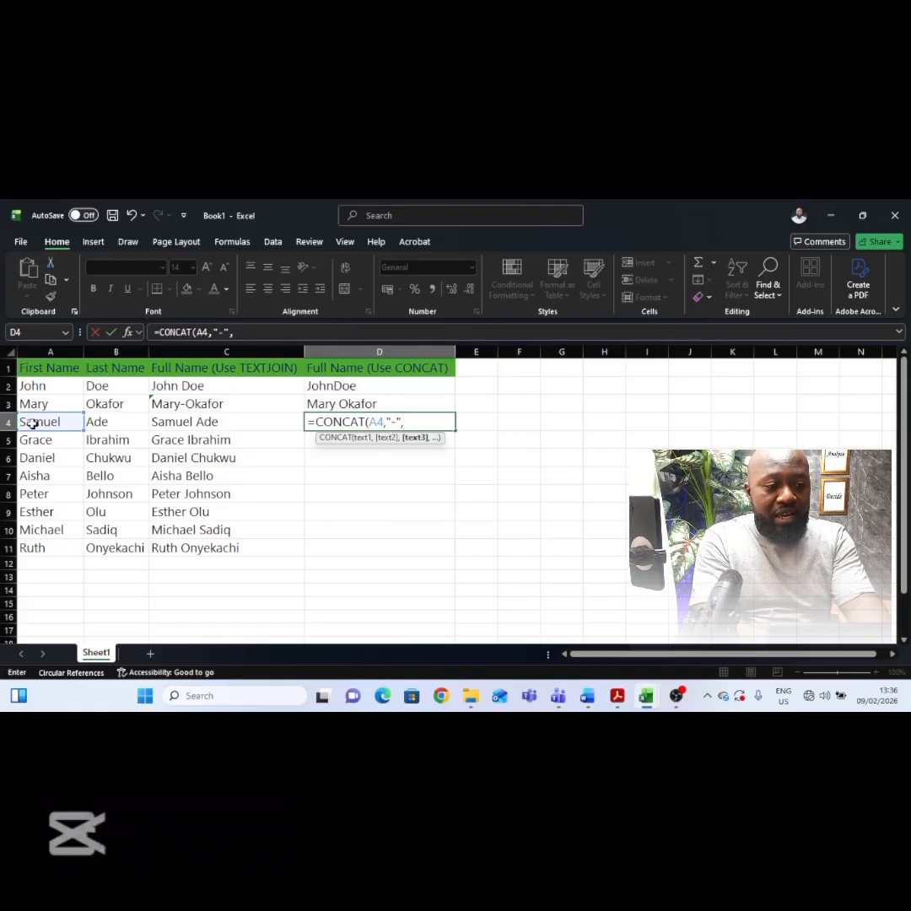
{"action": "left_click", "coordinate": [114, 421]}
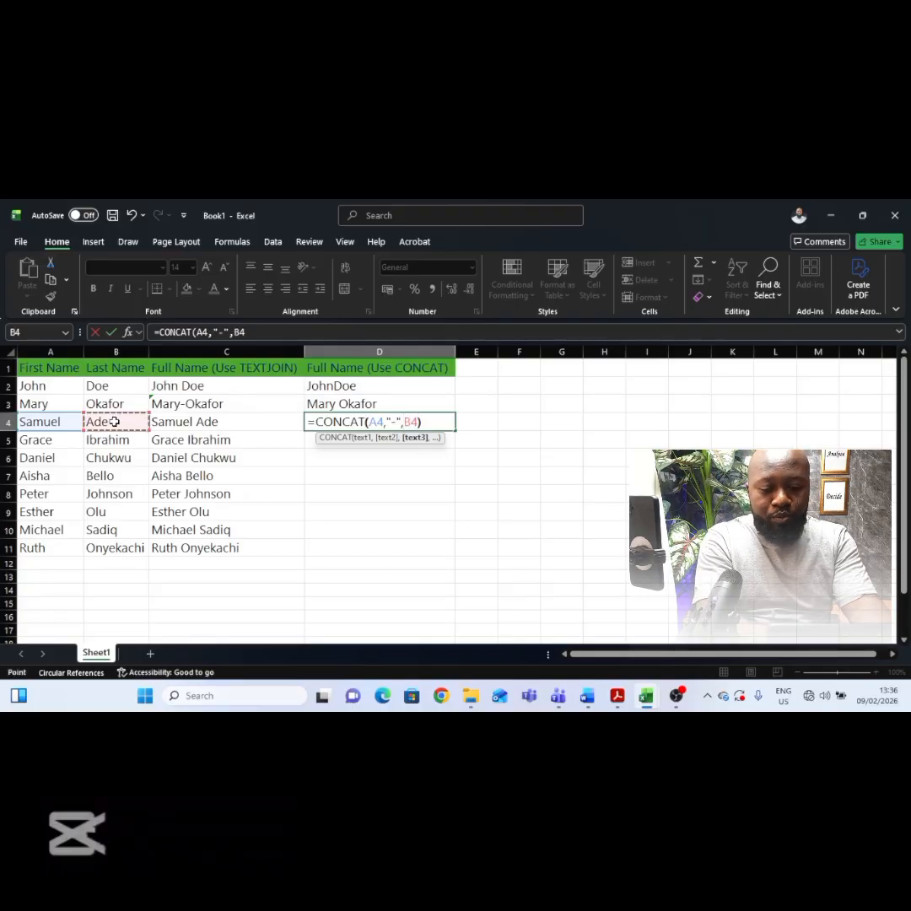
{"action": "key", "text": "Return"}
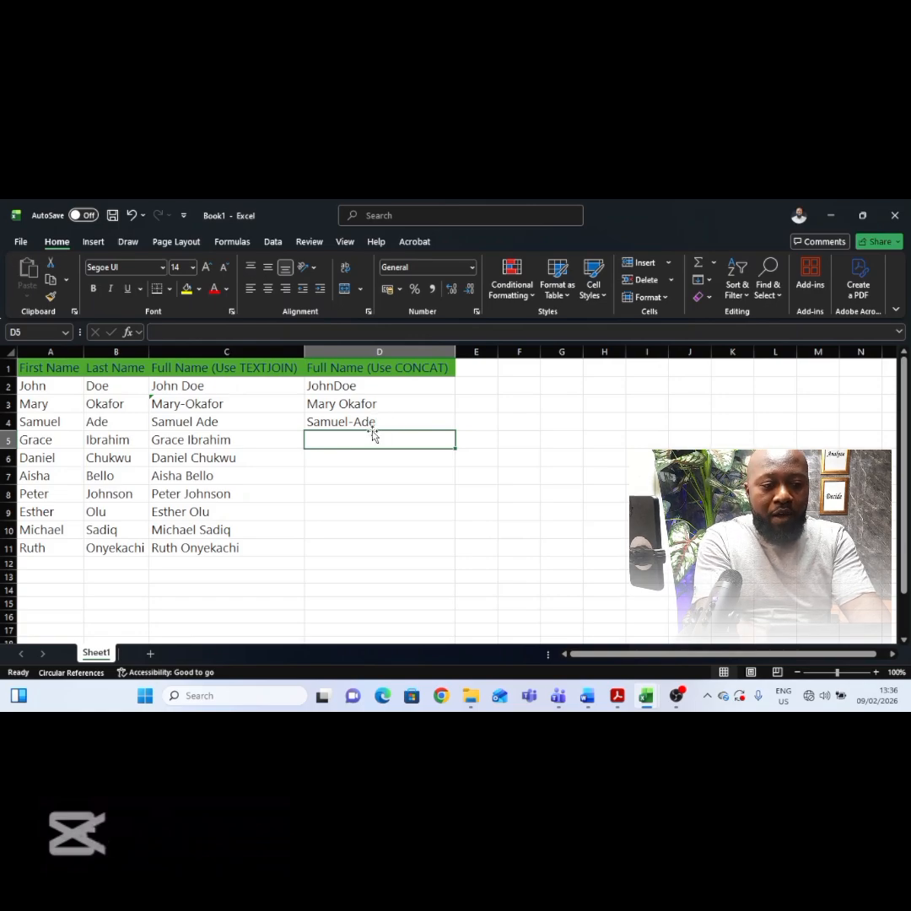
Step: Enter =CONCAT(A5," ",B5) in D5 and fill the formula down to D11
{"action": "type", "text": "=con"}
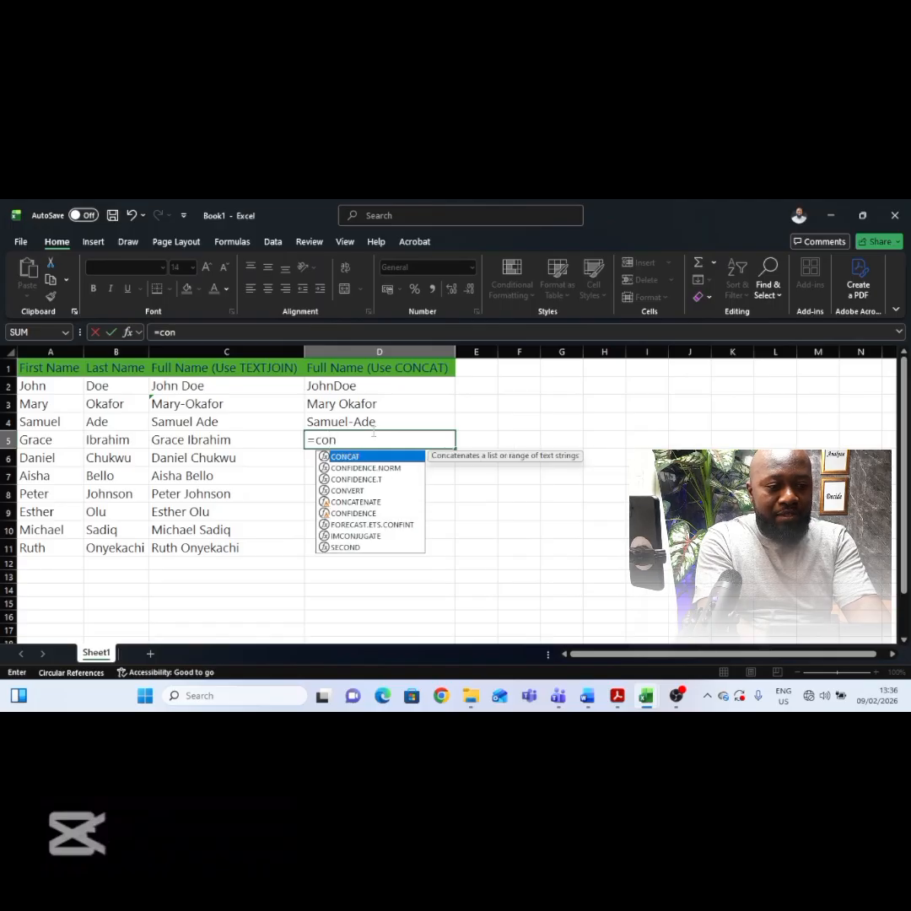
{"action": "type", "text": "cat"}
{"action": "key", "text": "Tab"}
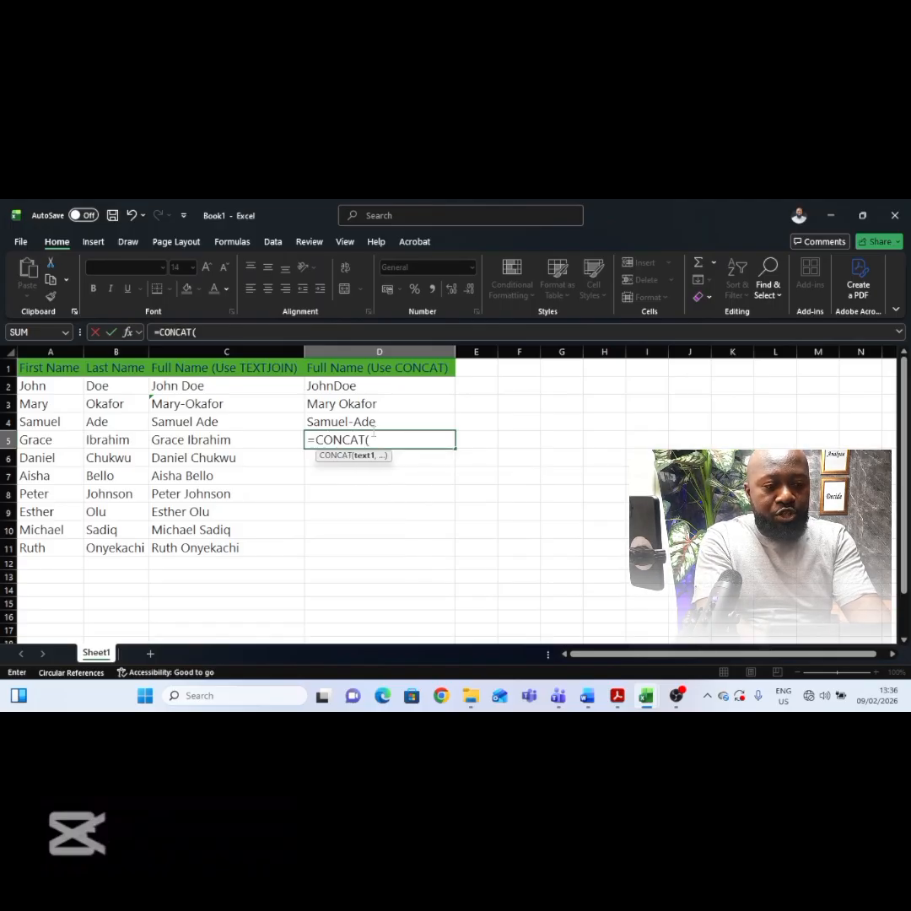
{"action": "left_click", "coordinate": [63, 439]}
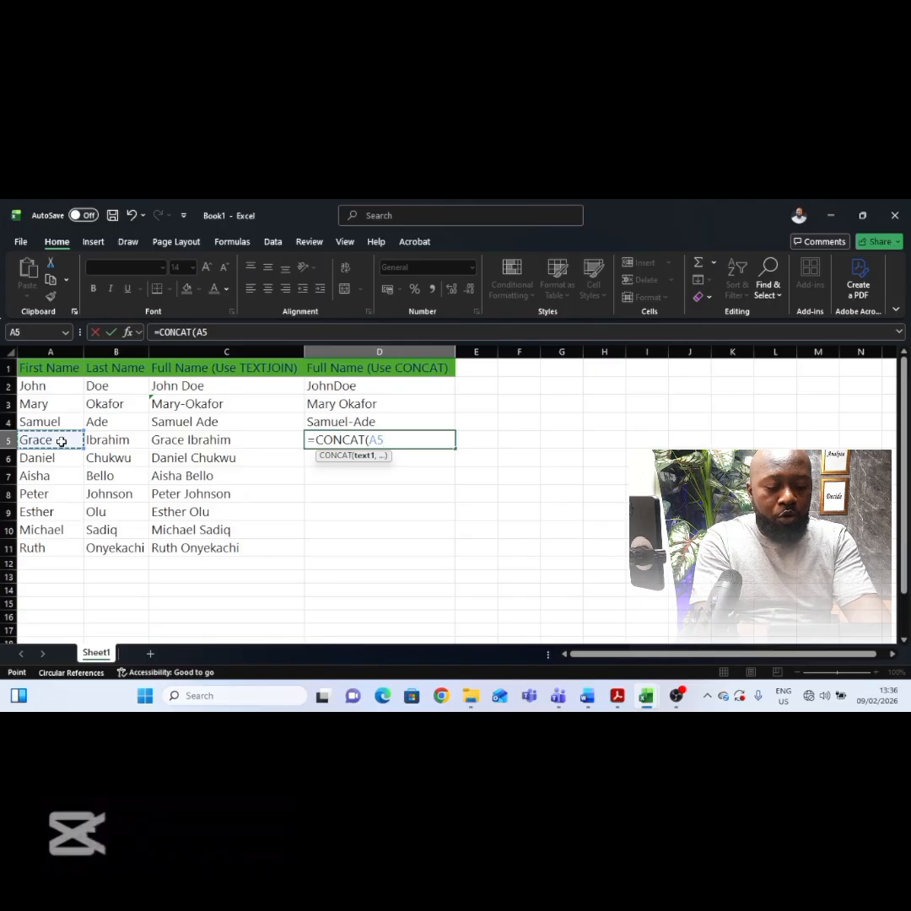
{"action": "type", "text": ","}
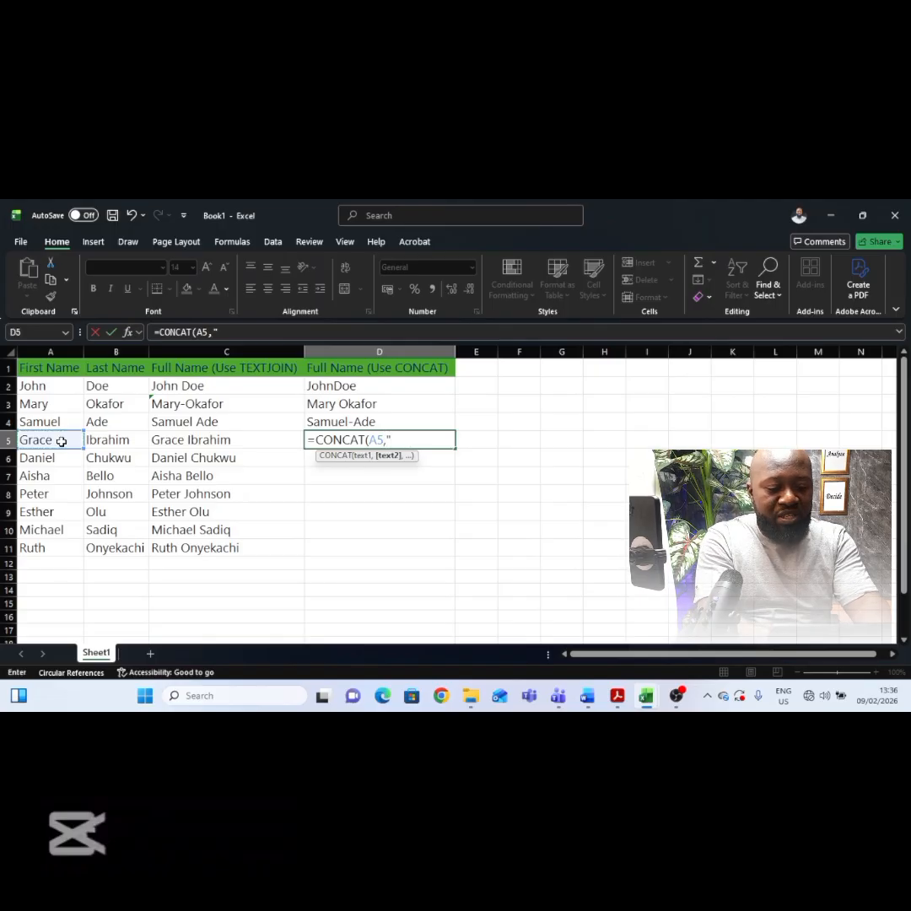
{"action": "type", "text": "\" \","}
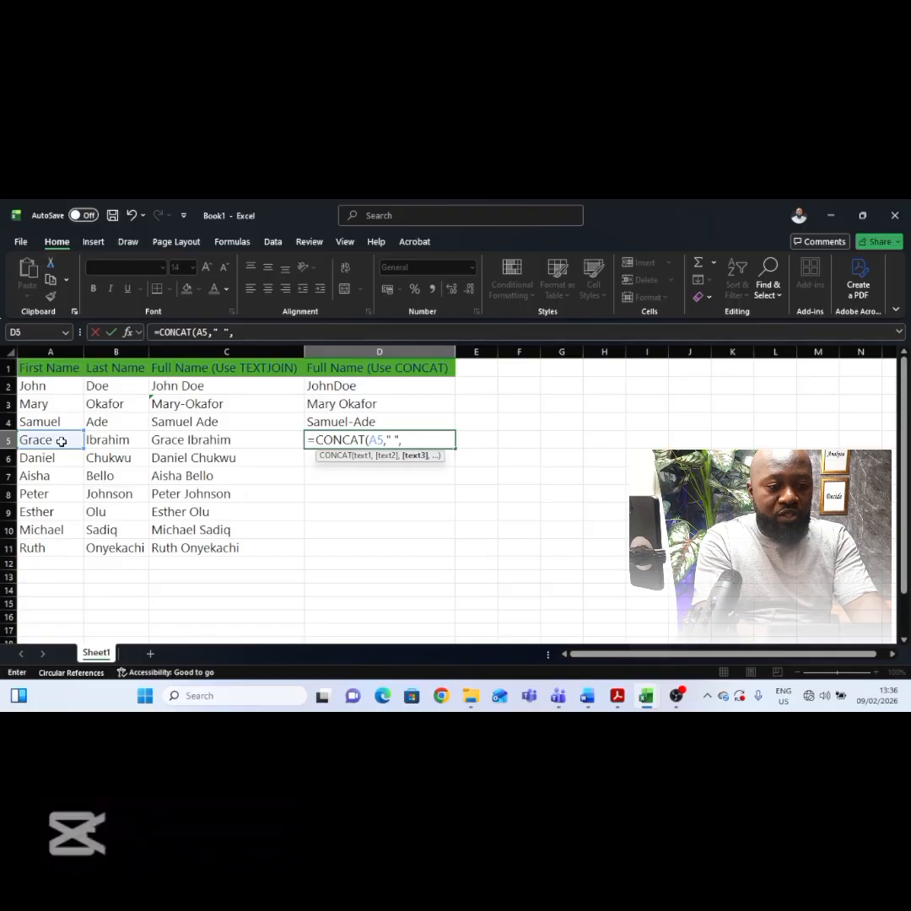
{"action": "left_click", "coordinate": [99, 441]}
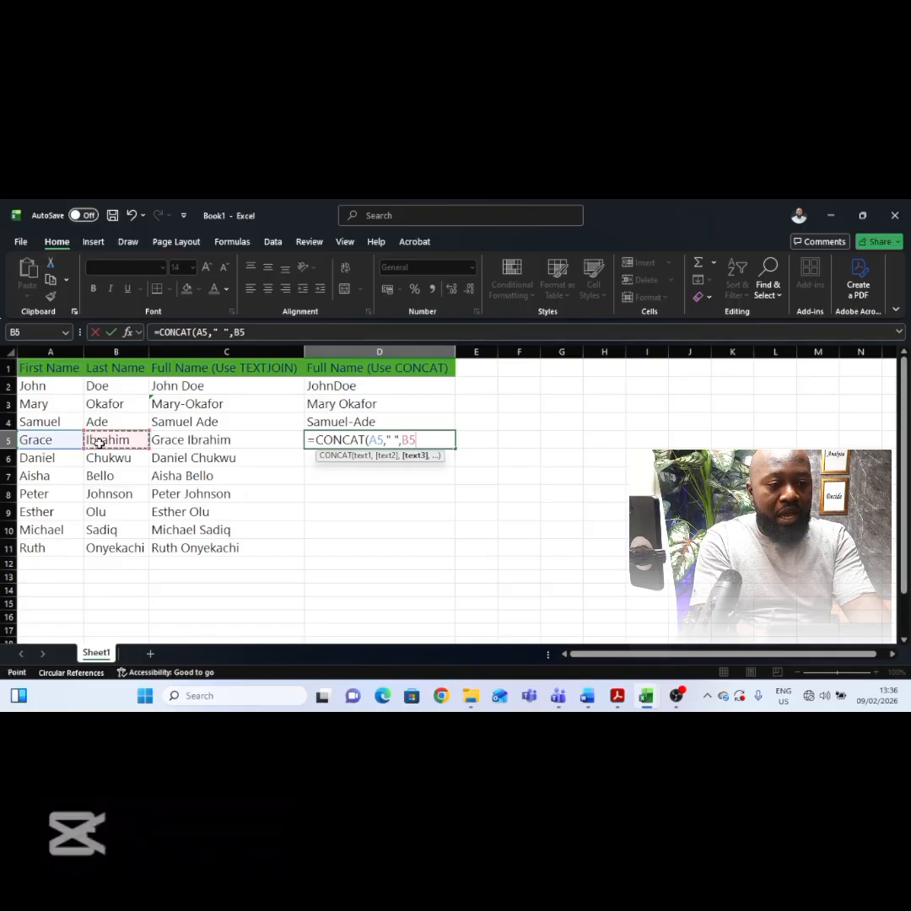
{"action": "key", "text": "Return"}
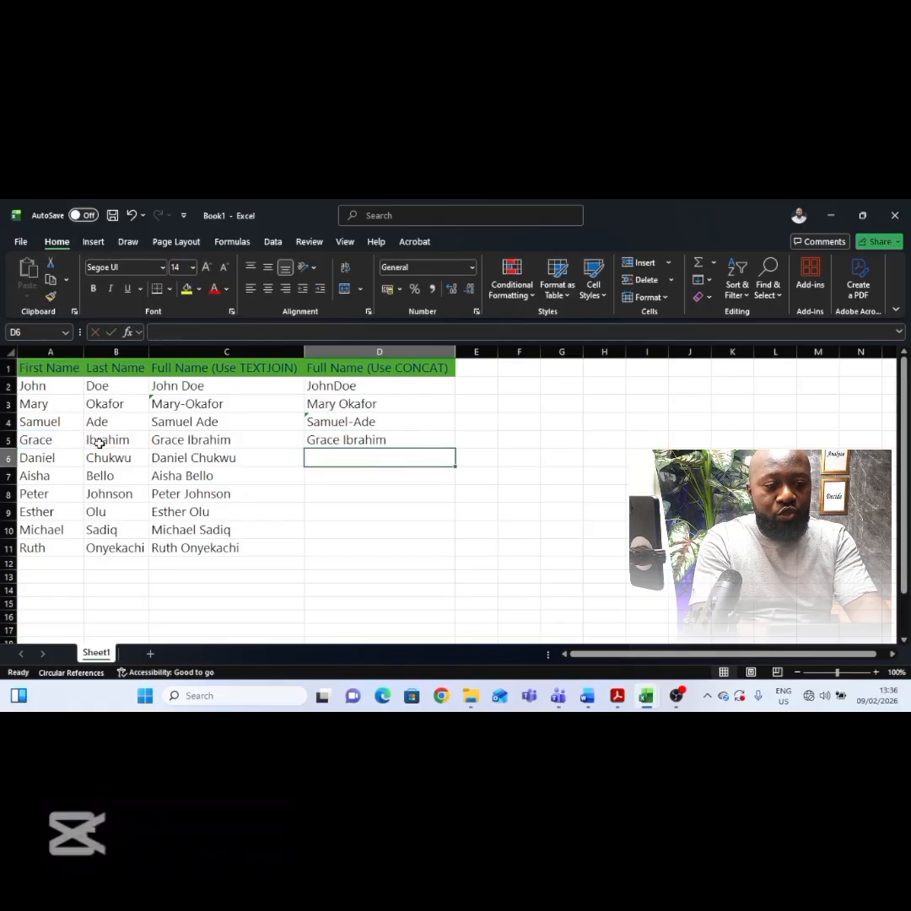
{"action": "left_click", "coordinate": [378, 439]}
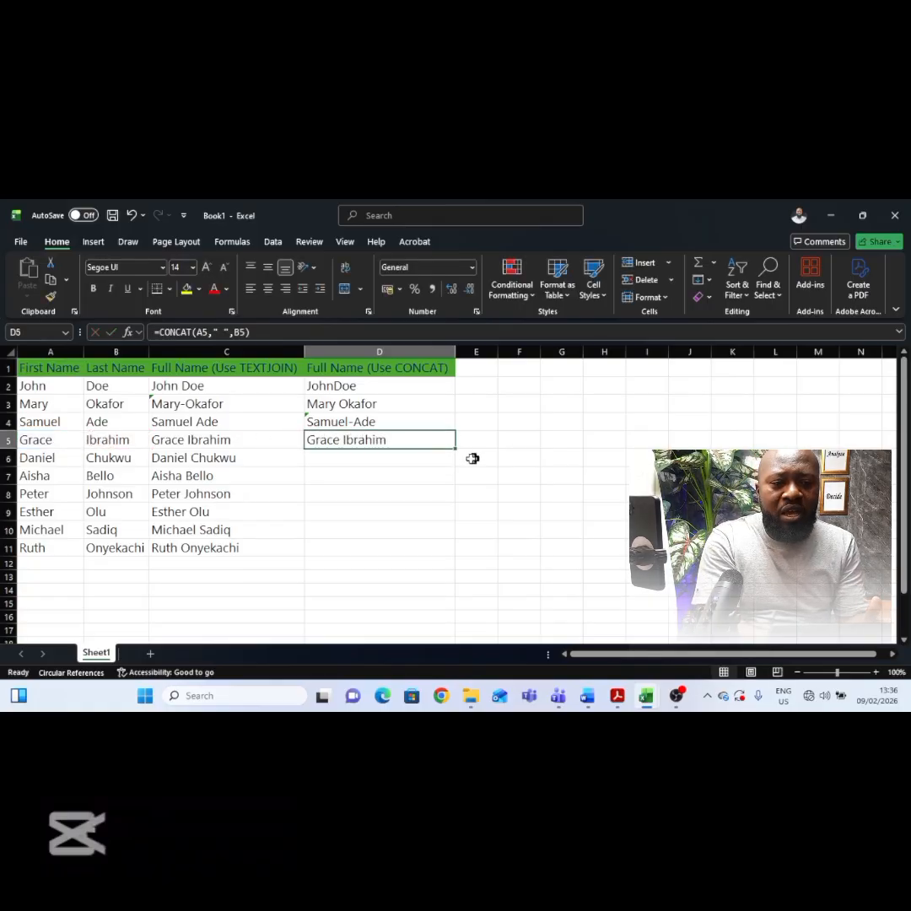
{"action": "double_click", "coordinate": [455, 451]}
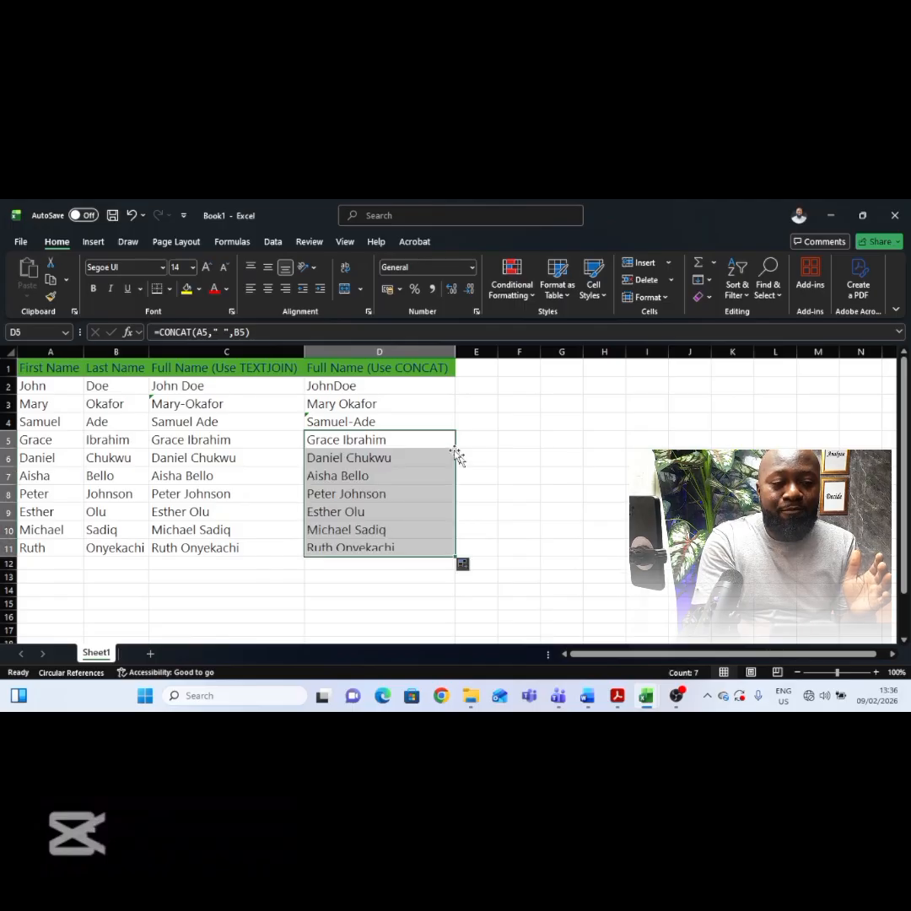